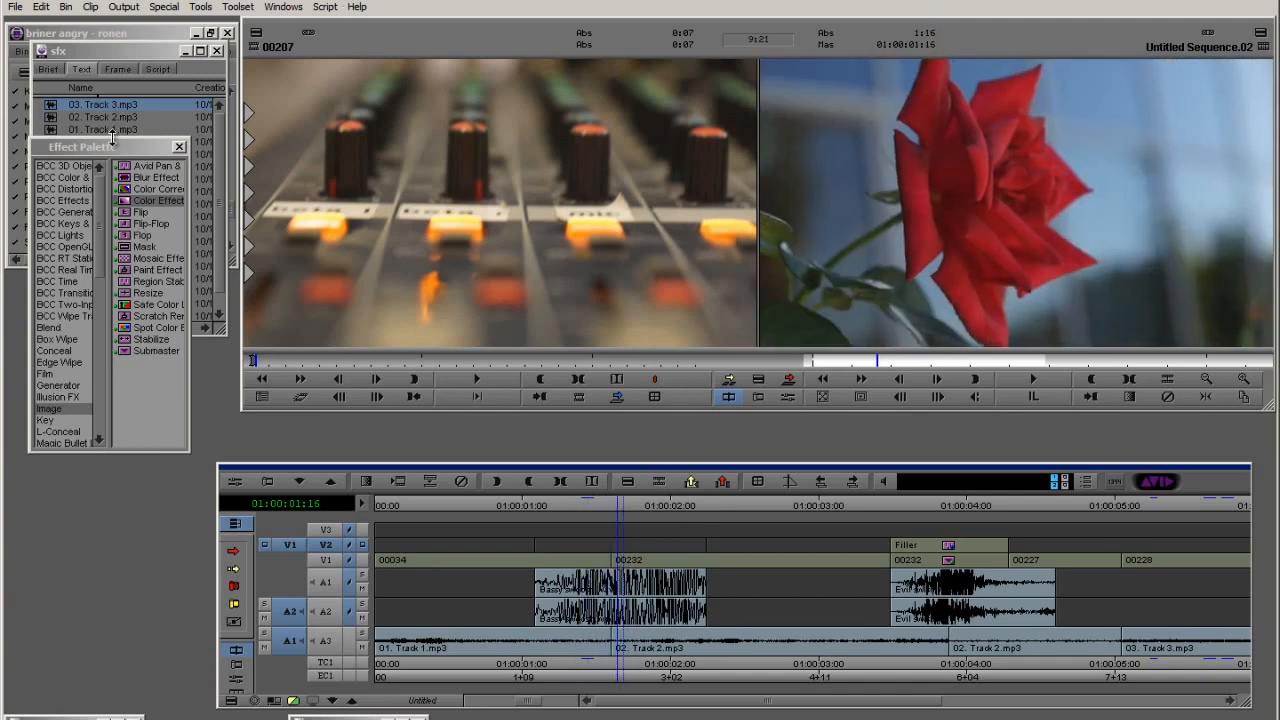
Apply a Color Effect to the V2 filler segment over the cut between clips 00034 and 00232, and open it for editing
{"action": "left_click_drag", "start_coordinate": [112, 136], "coordinate": [112, 120]}
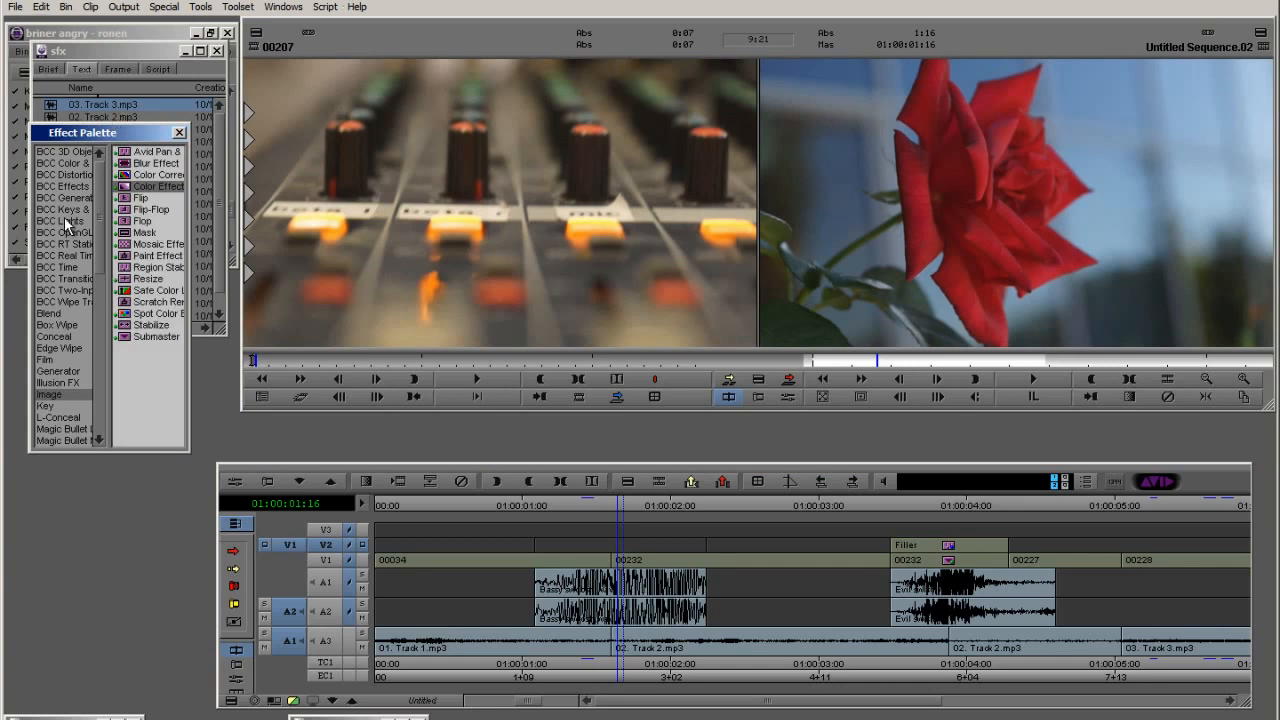
{"action": "left_click", "coordinate": [150, 186]}
{"action": "left_click_drag", "start_coordinate": [479, 272], "coordinate": [619, 545]}
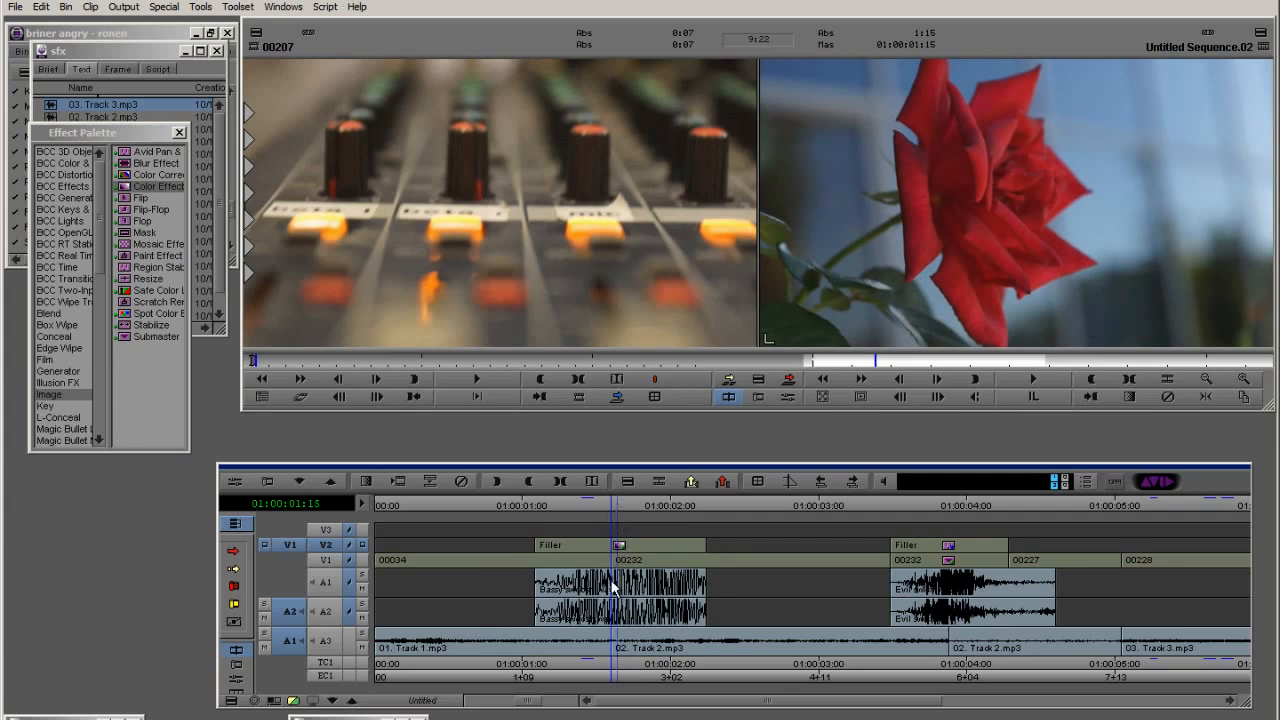
{"action": "left_click", "coordinate": [236, 484]}
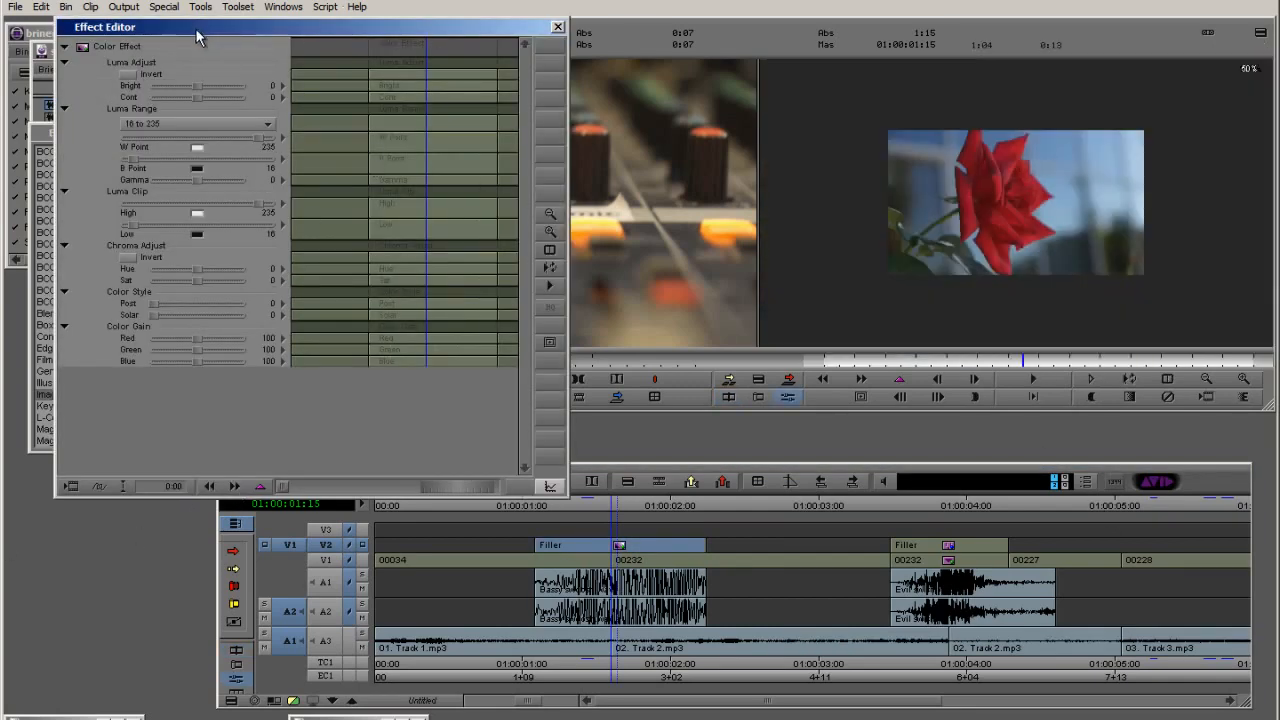
{"action": "left_click_drag", "start_coordinate": [195, 27], "coordinate": [145, 26]}
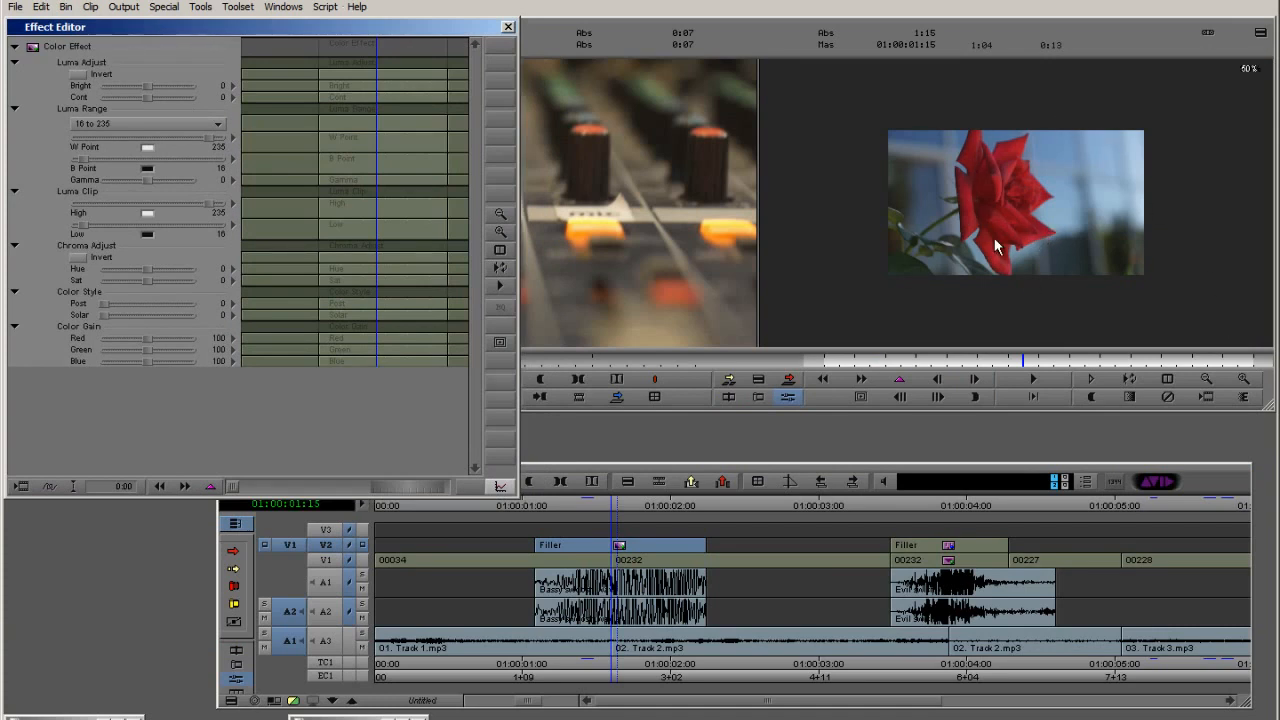
Add keyframes to the Color Effect at its start, at the cut at 01:00:01:15 and at its end
{"action": "left_click", "coordinate": [899, 382]}
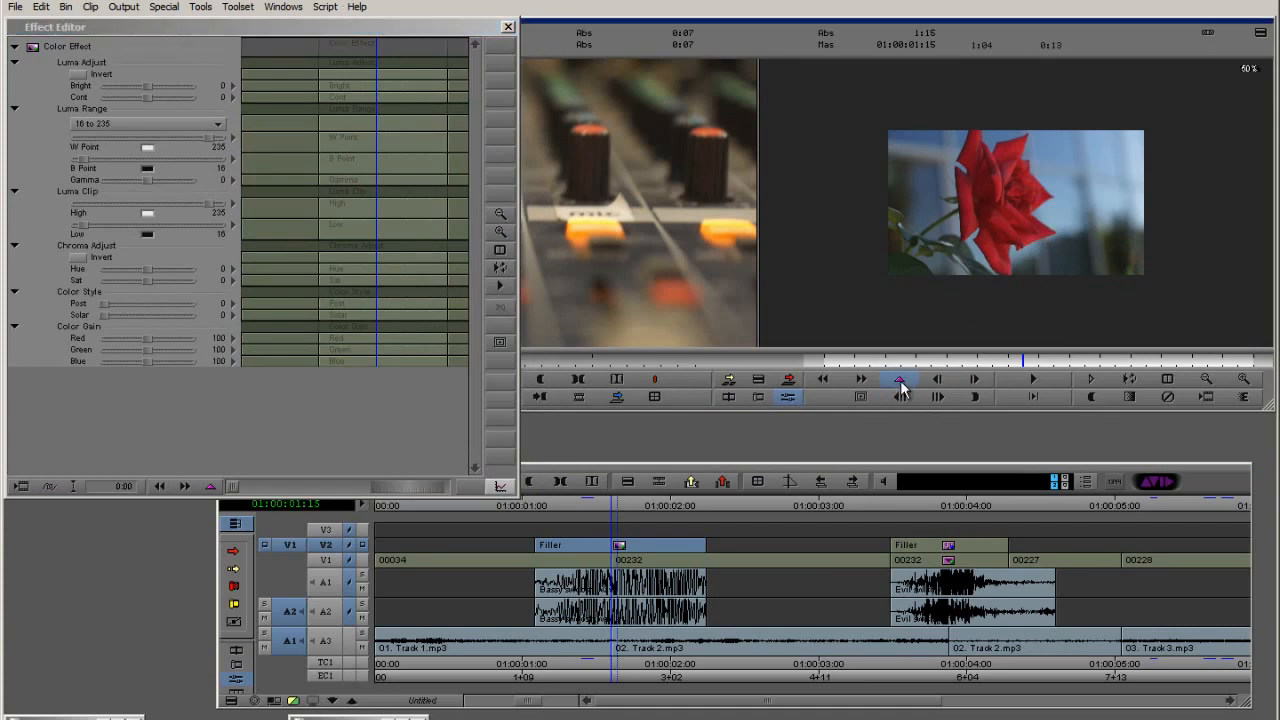
{"action": "left_click_drag", "start_coordinate": [994, 363], "coordinate": [1023, 368]}
{"action": "left_click", "coordinate": [892, 381]}
{"action": "left_click", "coordinate": [902, 383]}
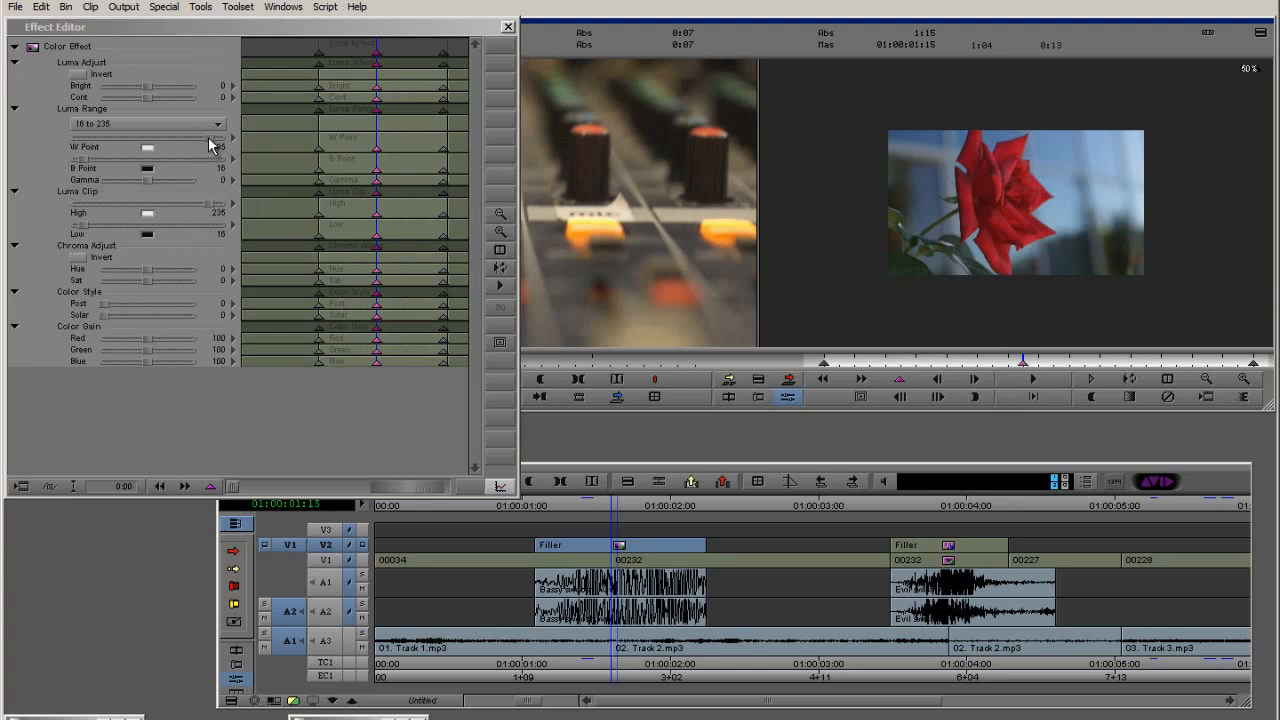
Lower the Color Effect's W Point to 34 at the middle keyframe and preview the flash over the cut
{"action": "left_click_drag", "start_coordinate": [208, 137], "coordinate": [91, 137]}
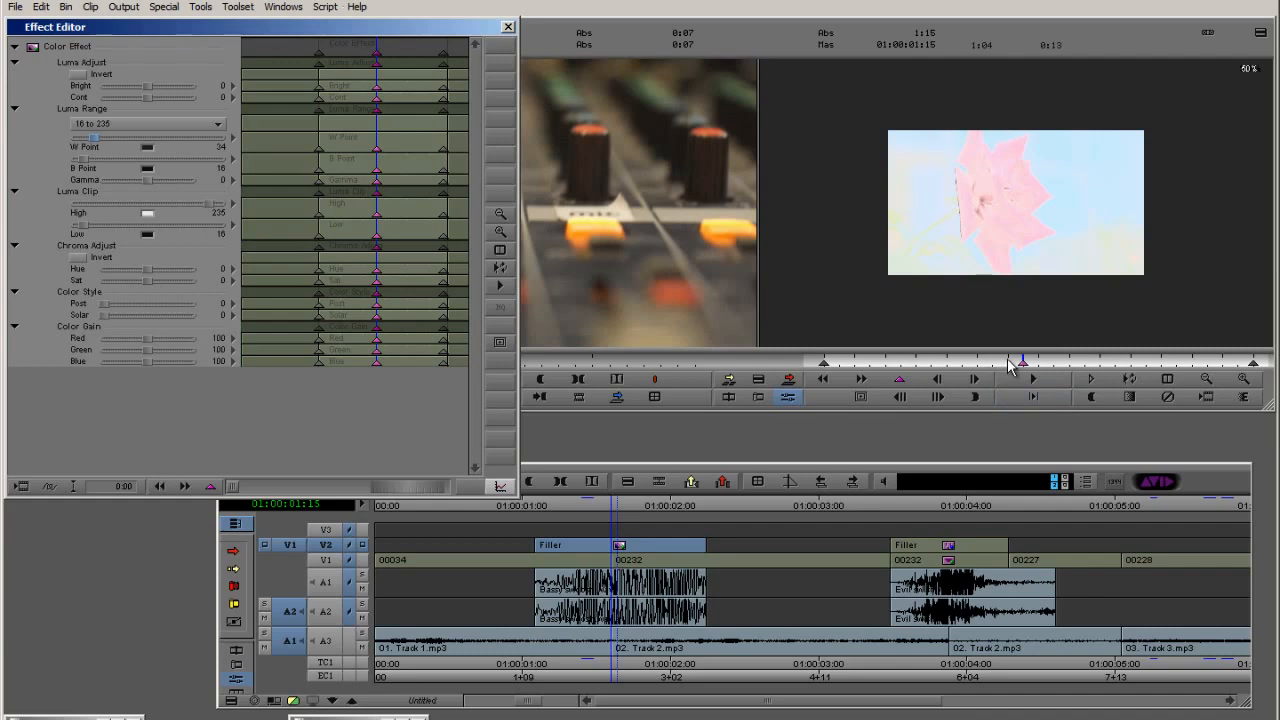
{"action": "left_click_drag", "start_coordinate": [1010, 366], "coordinate": [867, 375]}
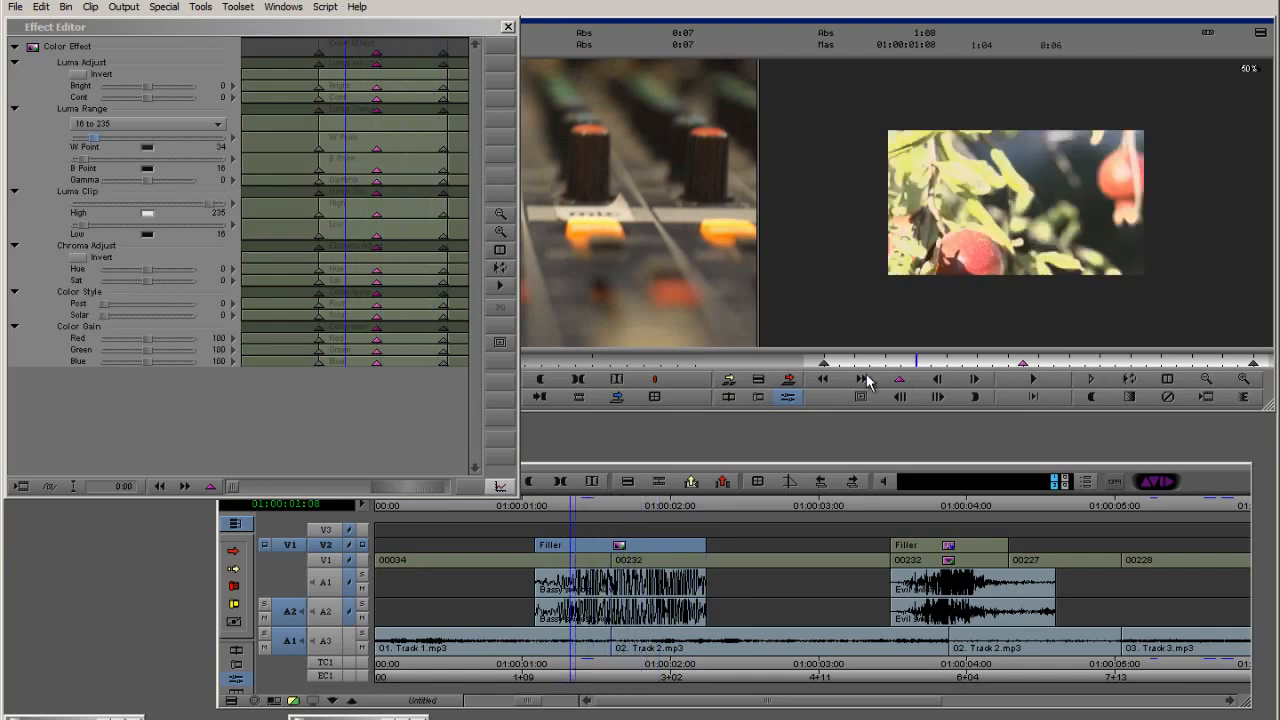
{"action": "left_click", "coordinate": [974, 378]}
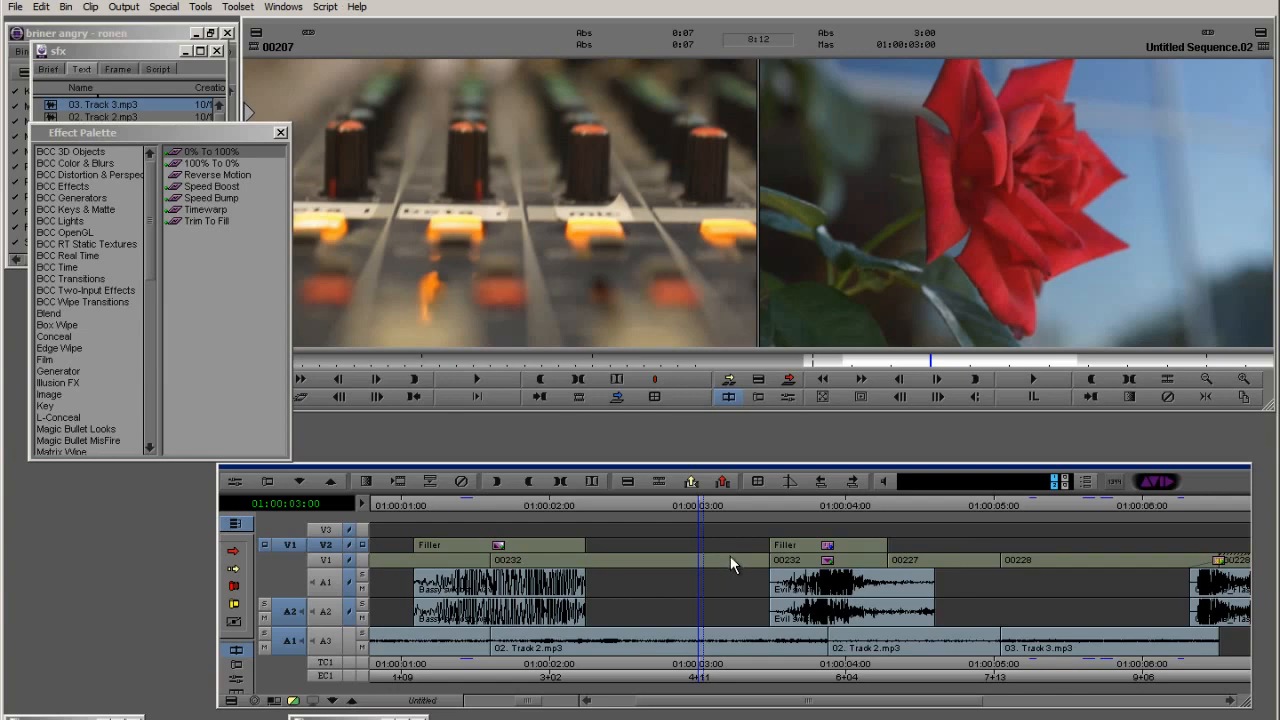
Remove the existing effects on V2 and V1 around the cut between clips 00232 and 00227
{"action": "left_click_drag", "start_coordinate": [724, 559], "coordinate": [831, 563]}
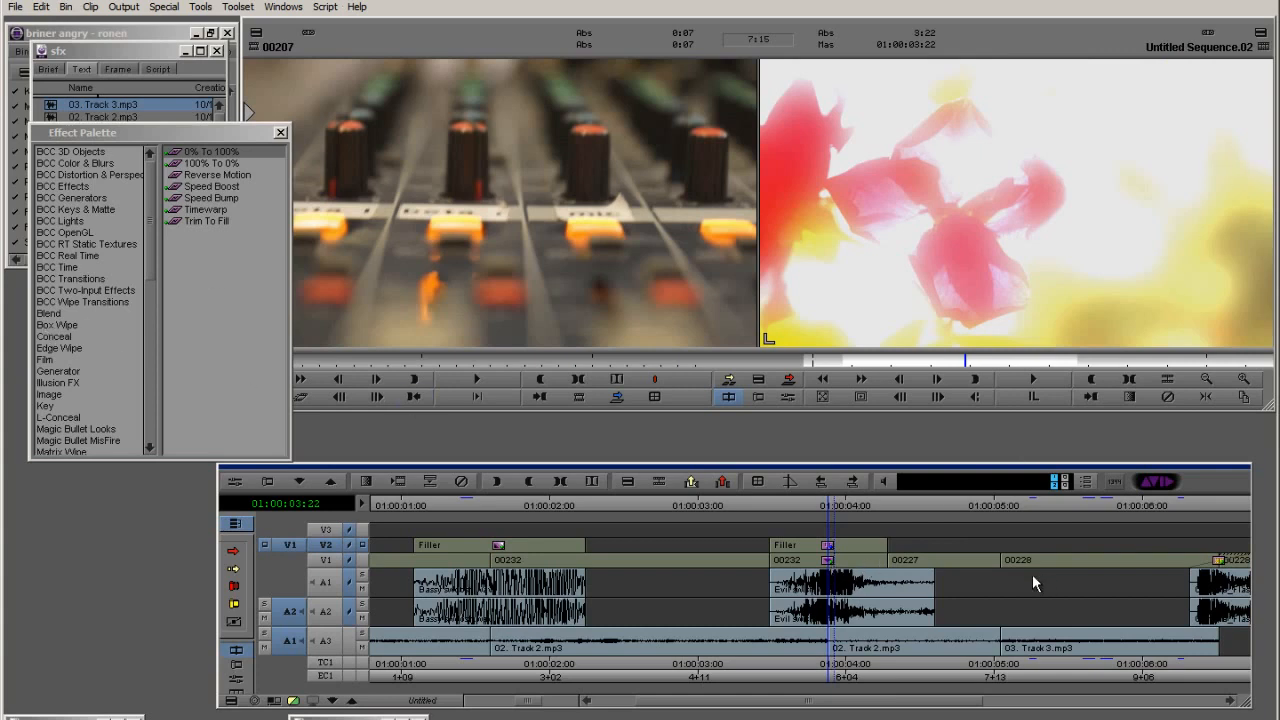
{"action": "key", "text": "t"}
{"action": "key", "text": "q"}
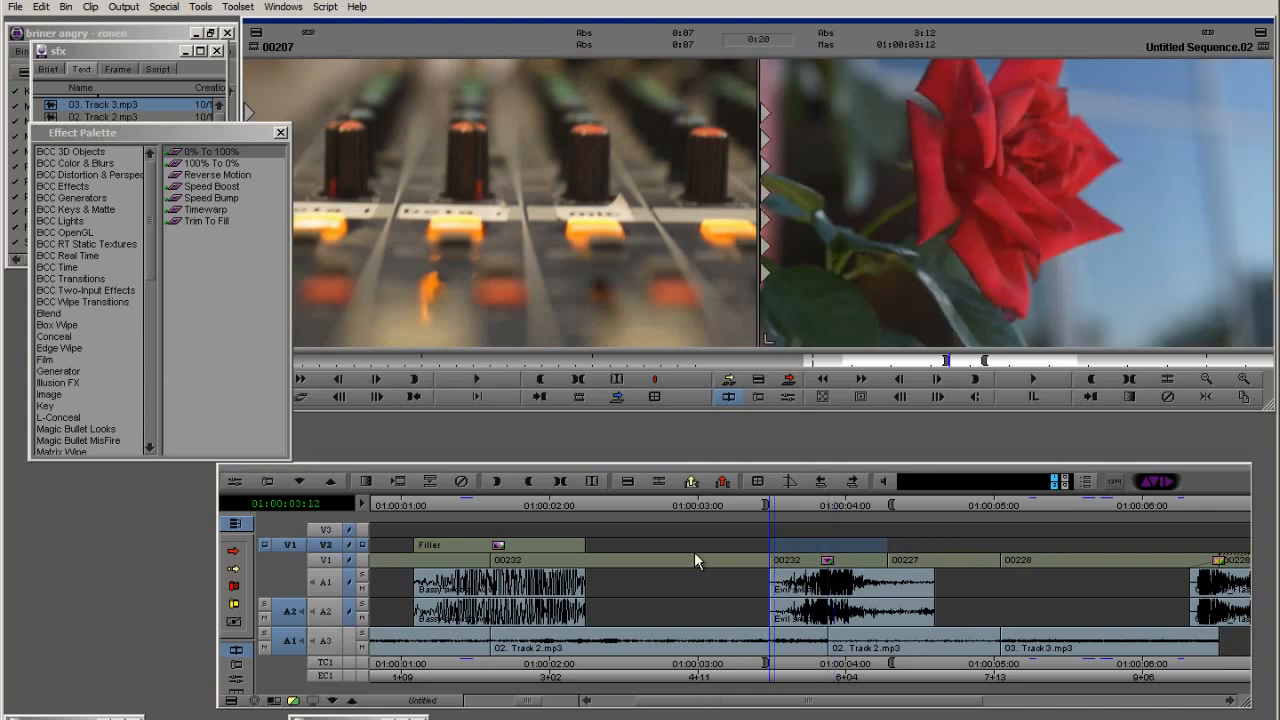
{"action": "key", "text": "ctrl+z"}
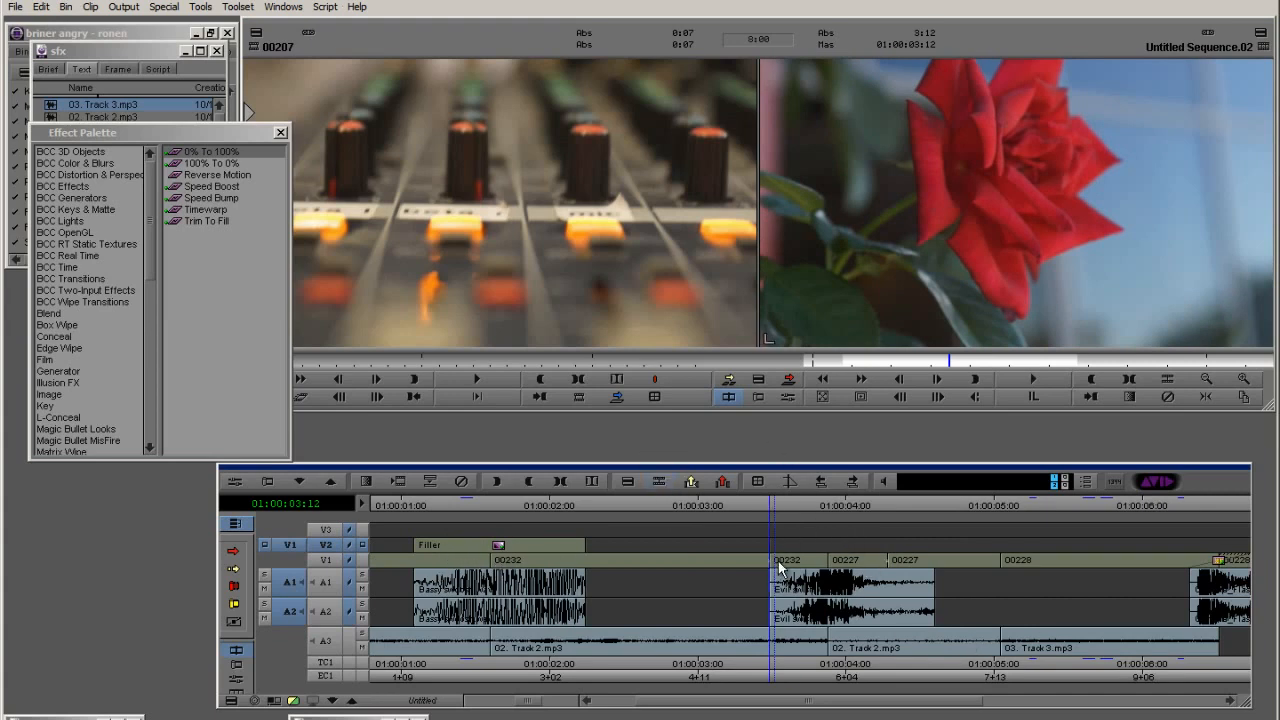
Apply BCC Glow to the V2 filler over the cut at 01:00:03:22 and open it for editing
{"action": "left_click_drag", "start_coordinate": [780, 578], "coordinate": [828, 557]}
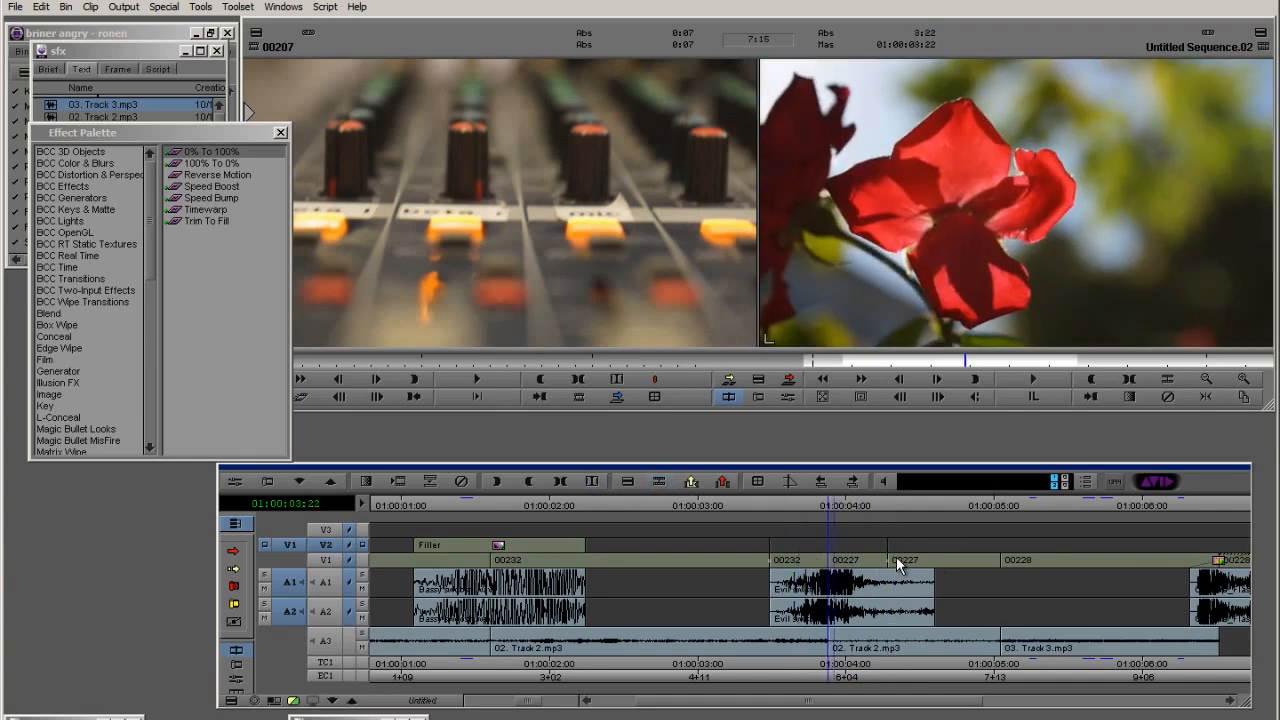
{"action": "left_click", "coordinate": [76, 189]}
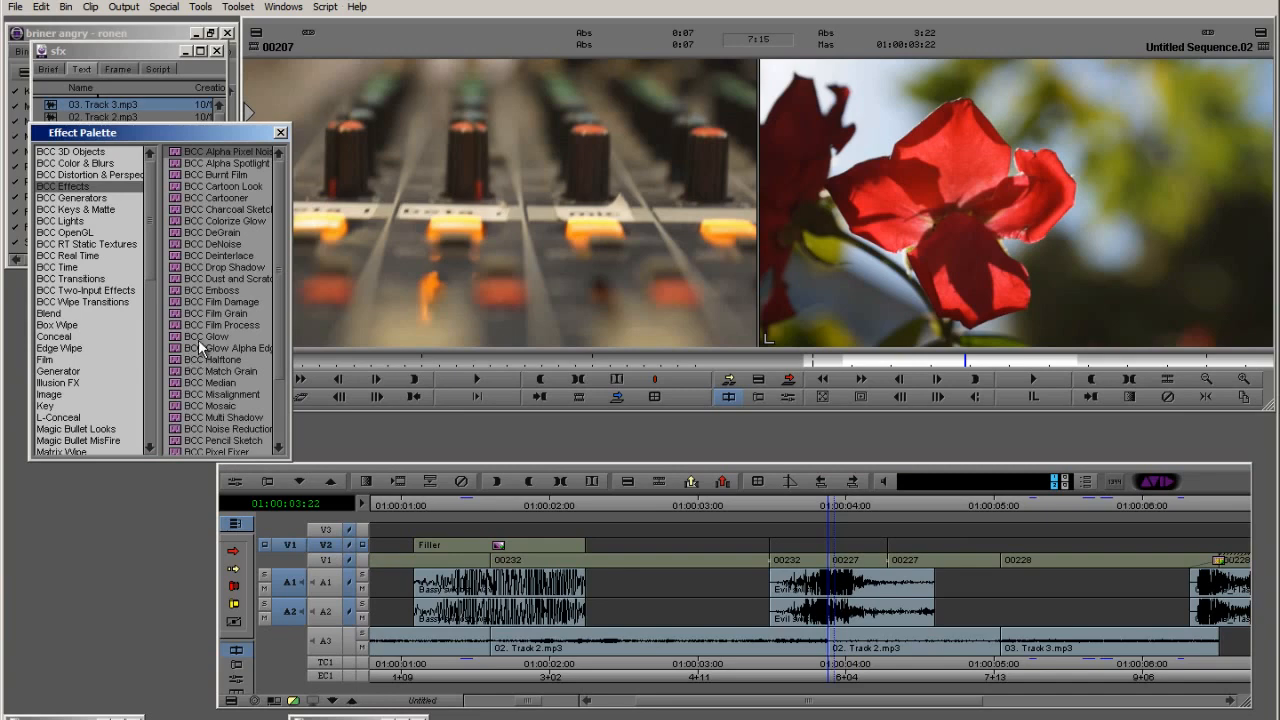
{"action": "left_click_drag", "start_coordinate": [198, 339], "coordinate": [828, 545]}
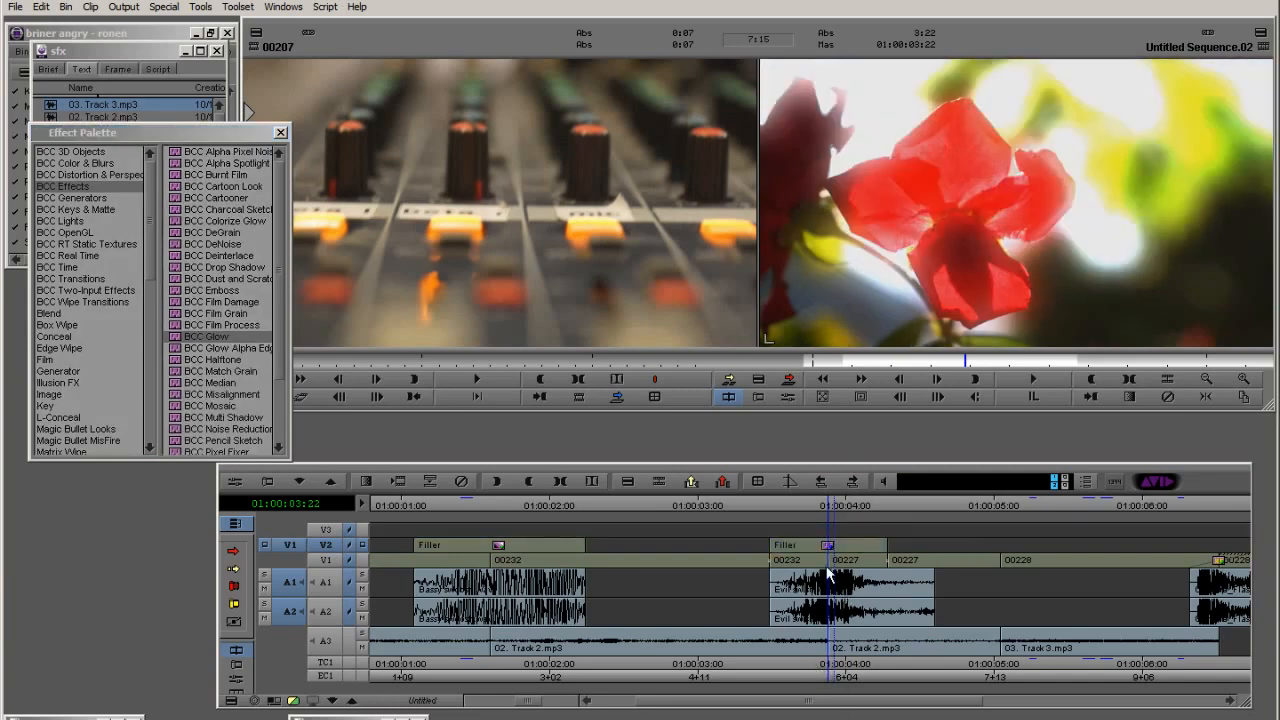
{"action": "left_click", "coordinate": [274, 485]}
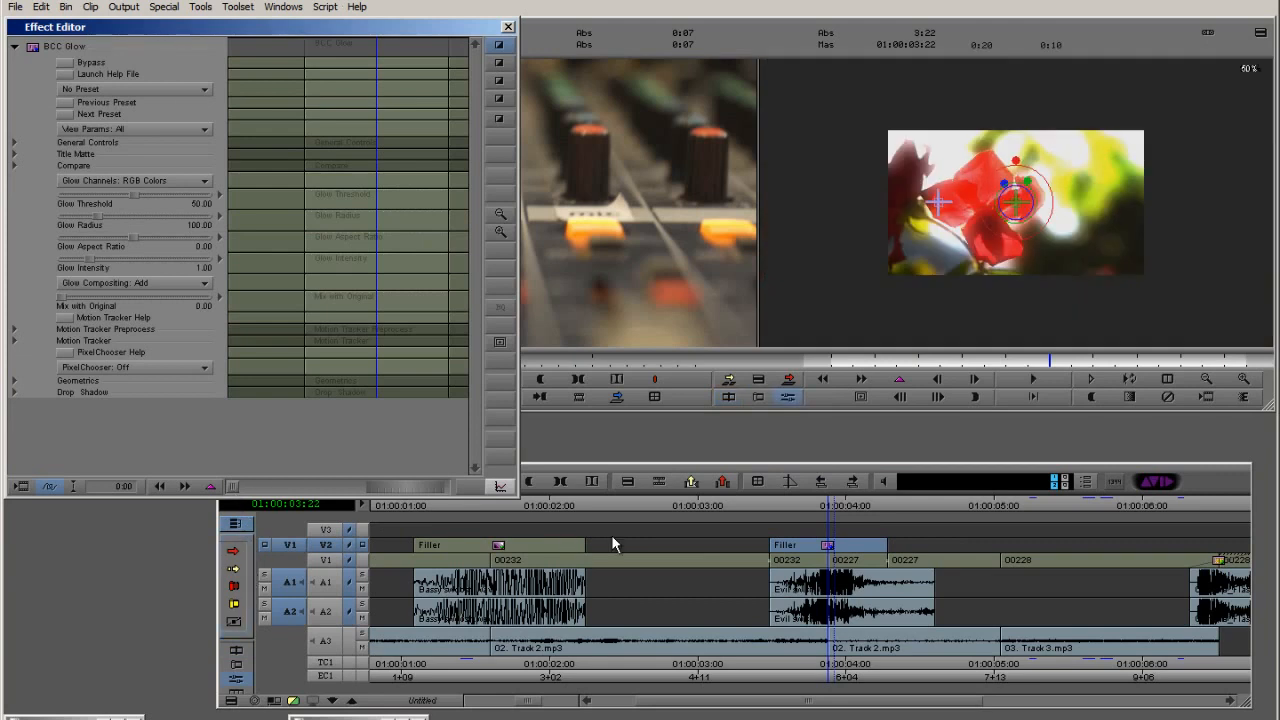
Add BCC Glow keyframes at the cut at 01:00:03:22, at the start at 01:00:03:12 and at the end at 01:00:04:06
{"action": "left_click", "coordinate": [898, 384]}
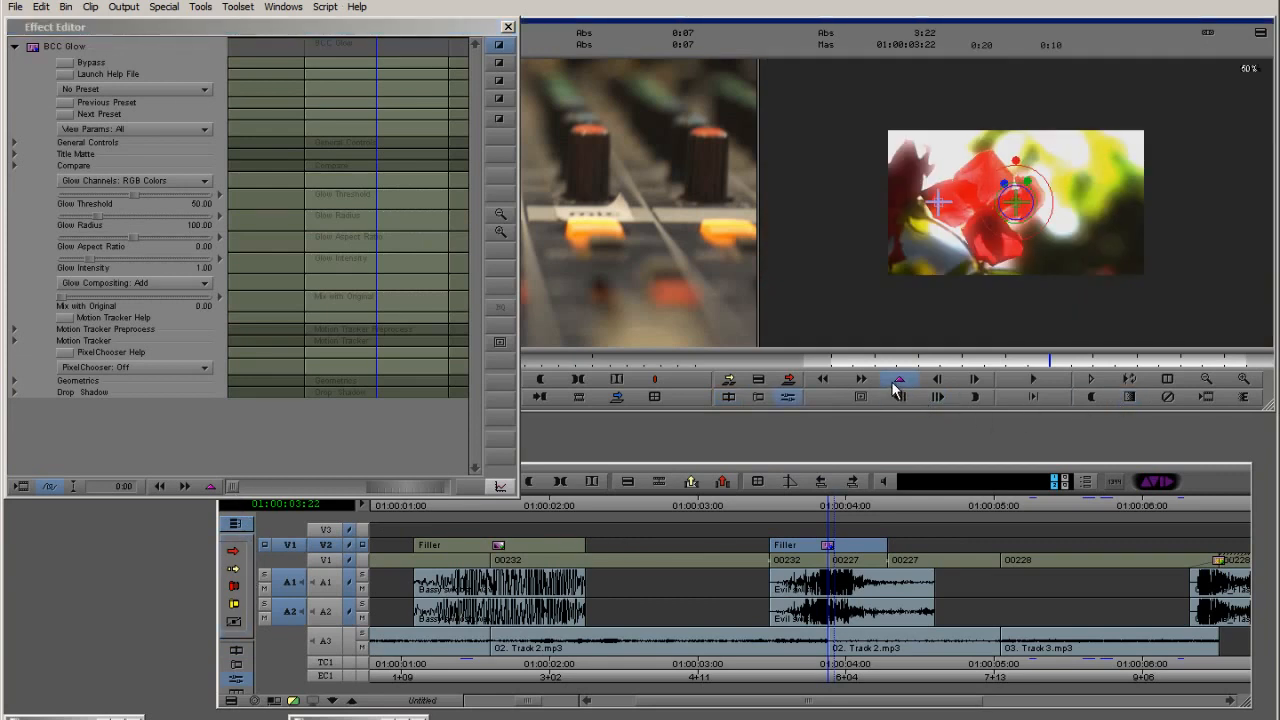
{"action": "key", "text": "1"}
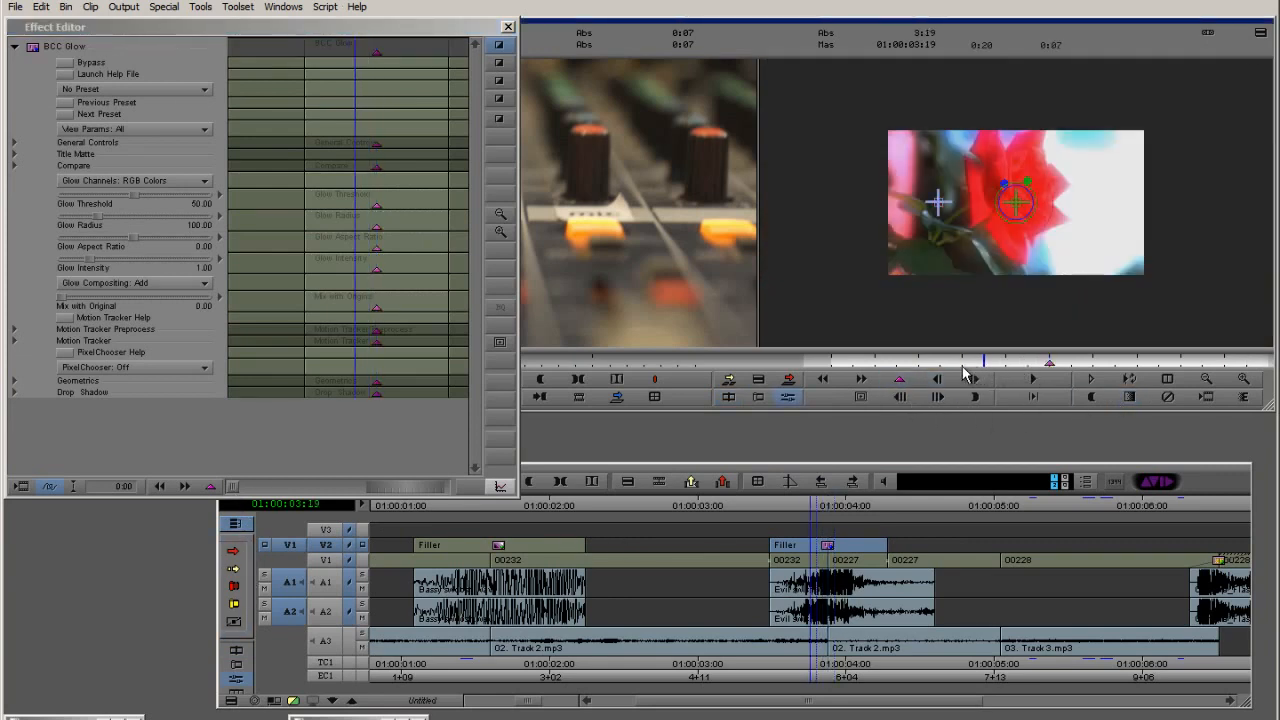
{"action": "key", "text": "space"}
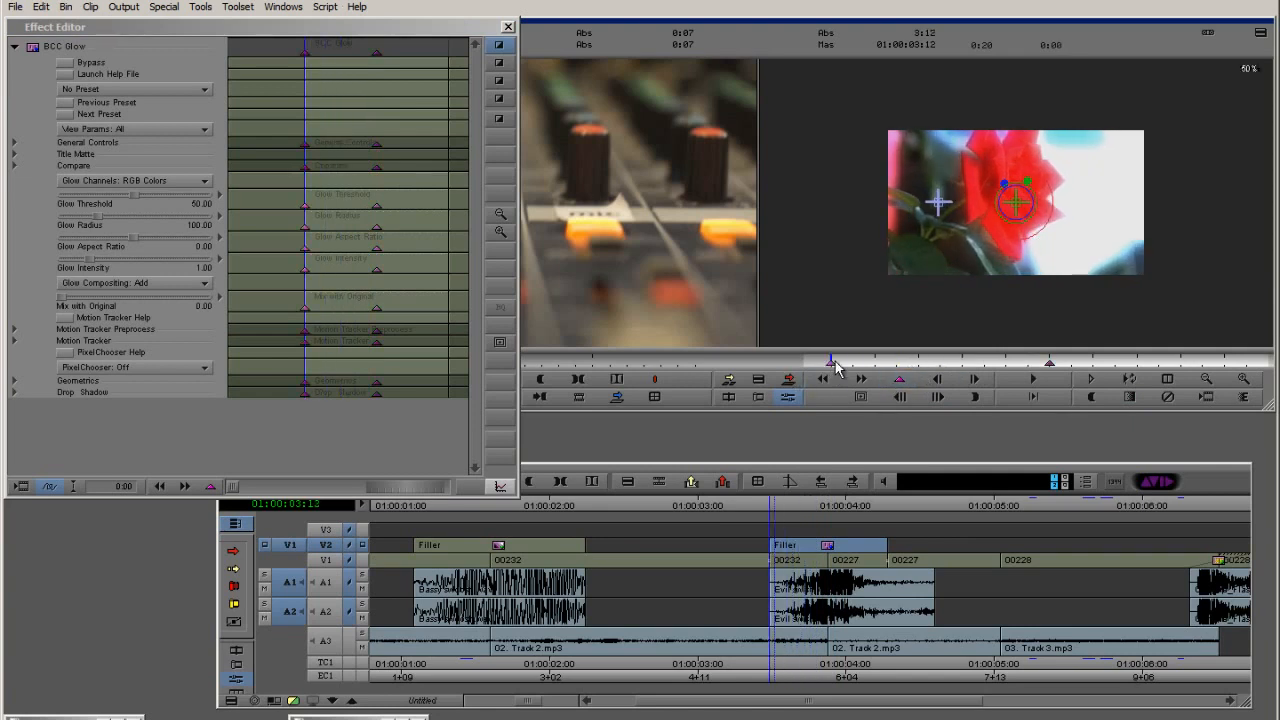
{"action": "left_click", "coordinate": [899, 380]}
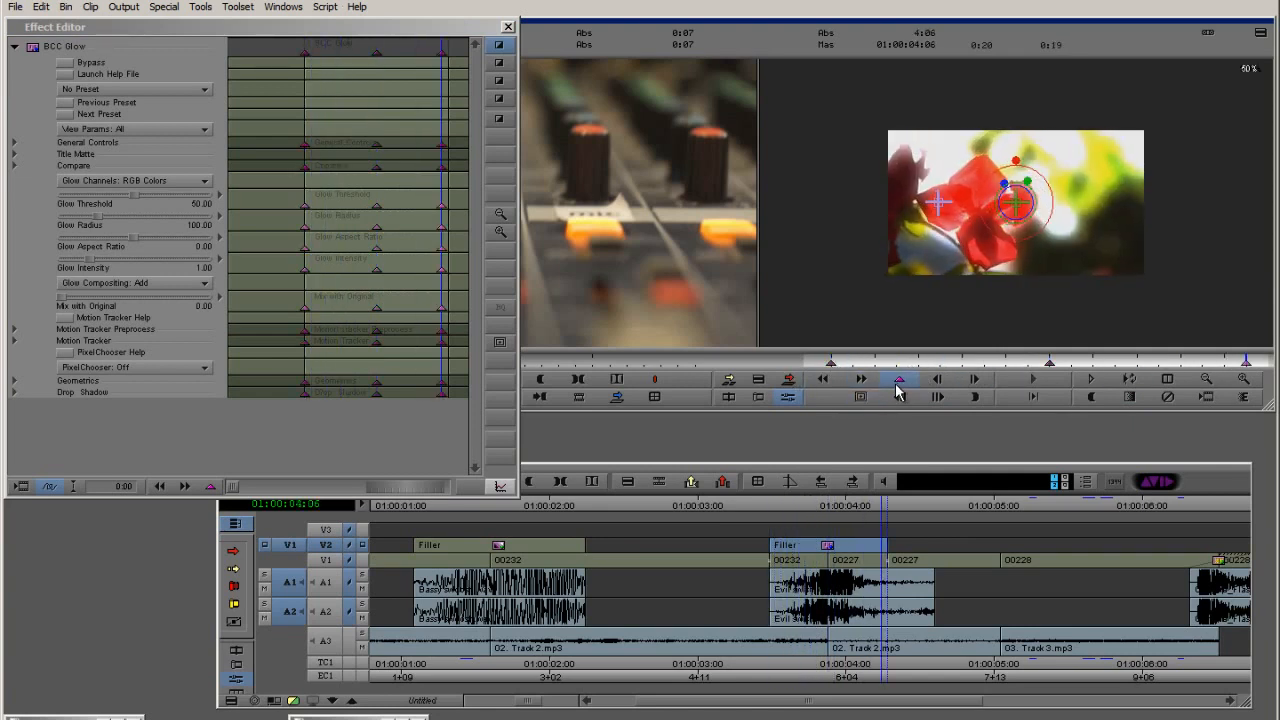
Lower the Glow Threshold to 17.88 at the middle keyframe on the cut
{"action": "left_click", "coordinate": [1050, 366]}
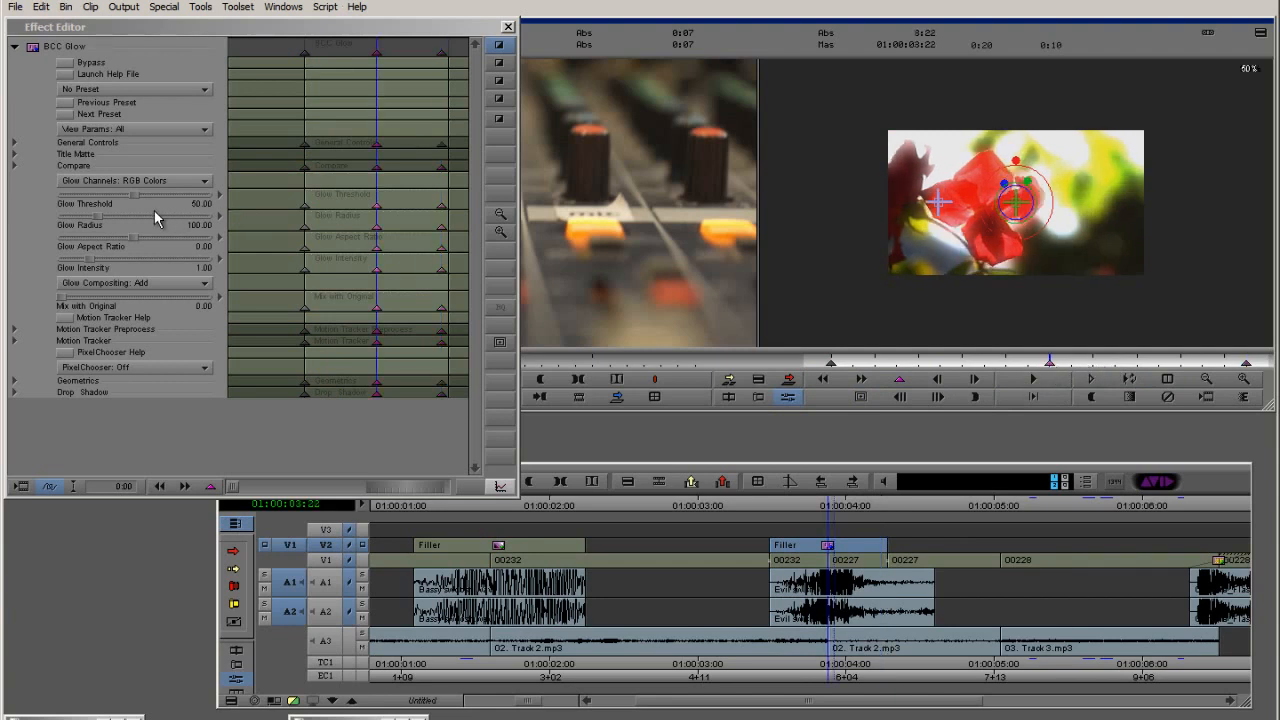
{"action": "left_click_drag", "start_coordinate": [133, 196], "coordinate": [115, 196]}
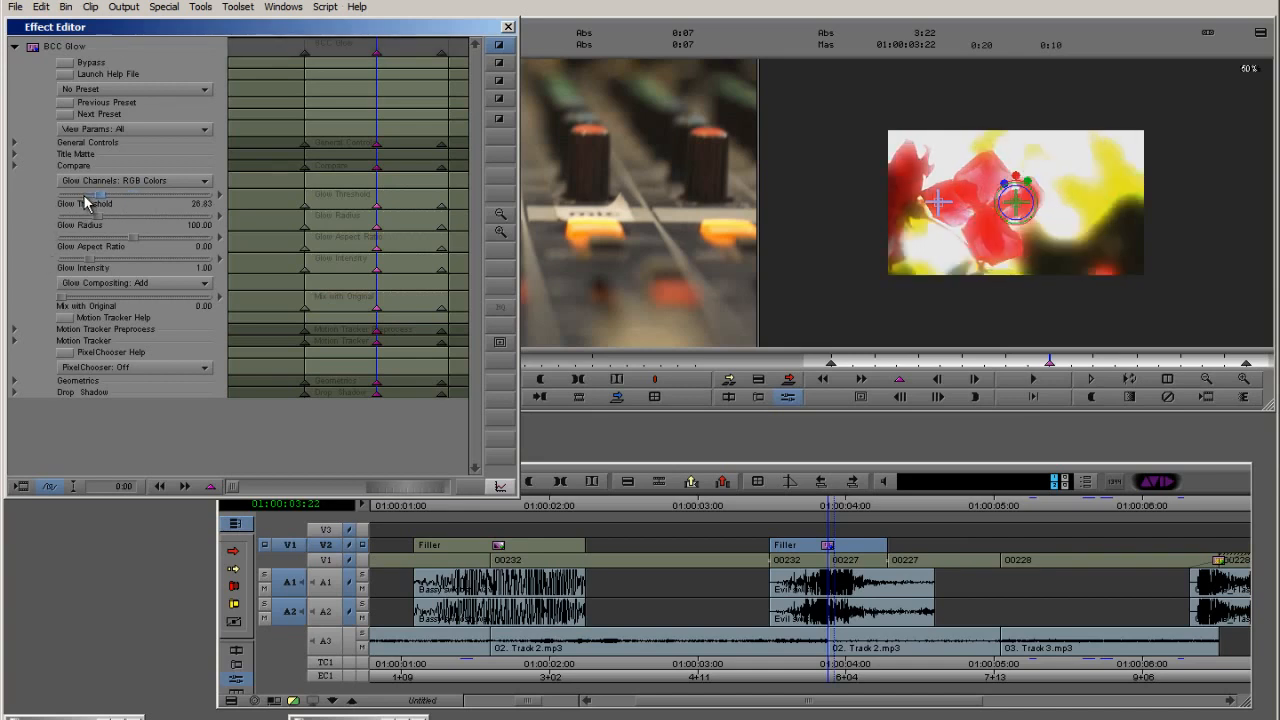
{"action": "left_click_drag", "start_coordinate": [83, 194], "coordinate": [82, 195]}
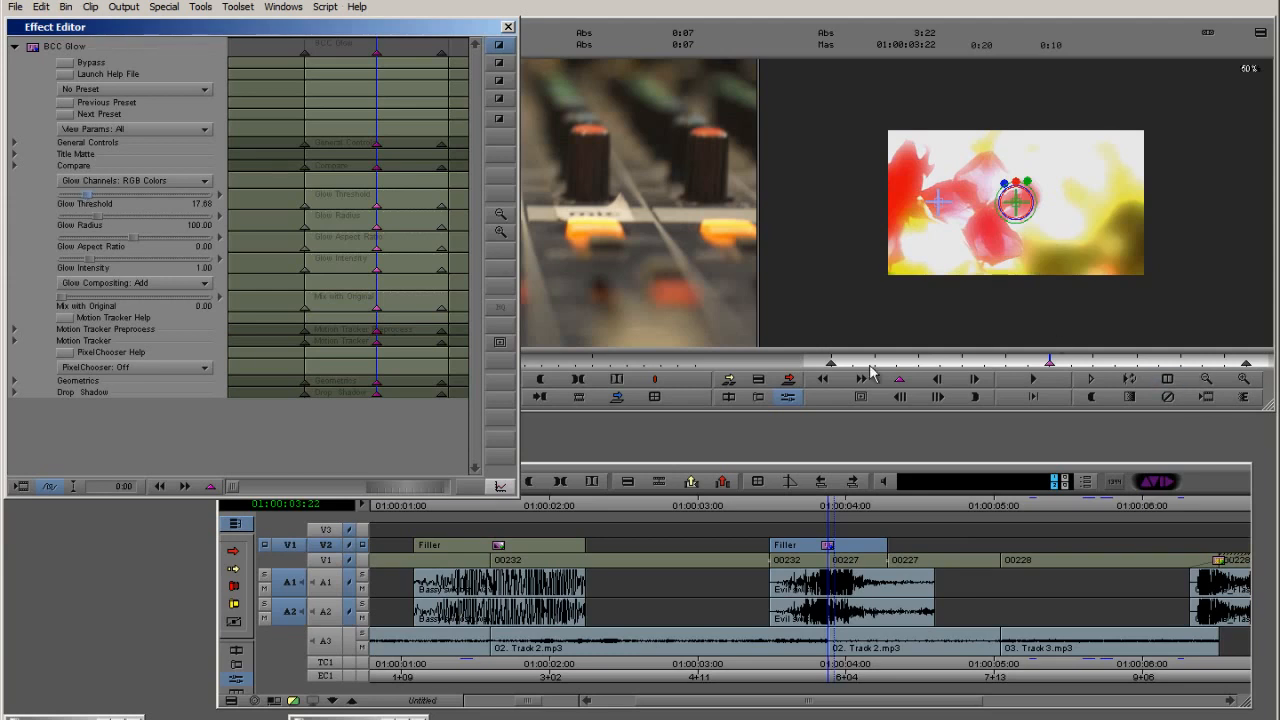
Set the Glow Threshold to 100 at the first and last keyframes
{"action": "left_click", "coordinate": [830, 364]}
{"action": "left_click_drag", "start_coordinate": [137, 195], "coordinate": [282, 214]}
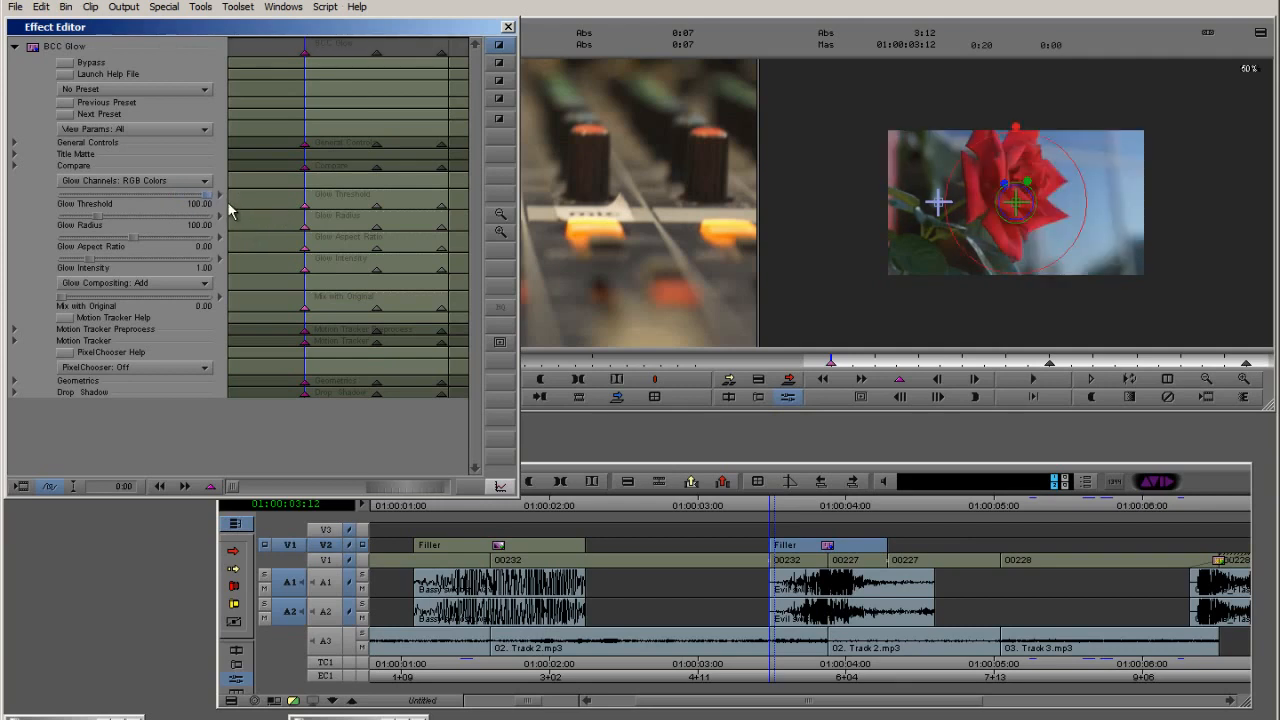
{"action": "left_click", "coordinate": [1246, 362]}
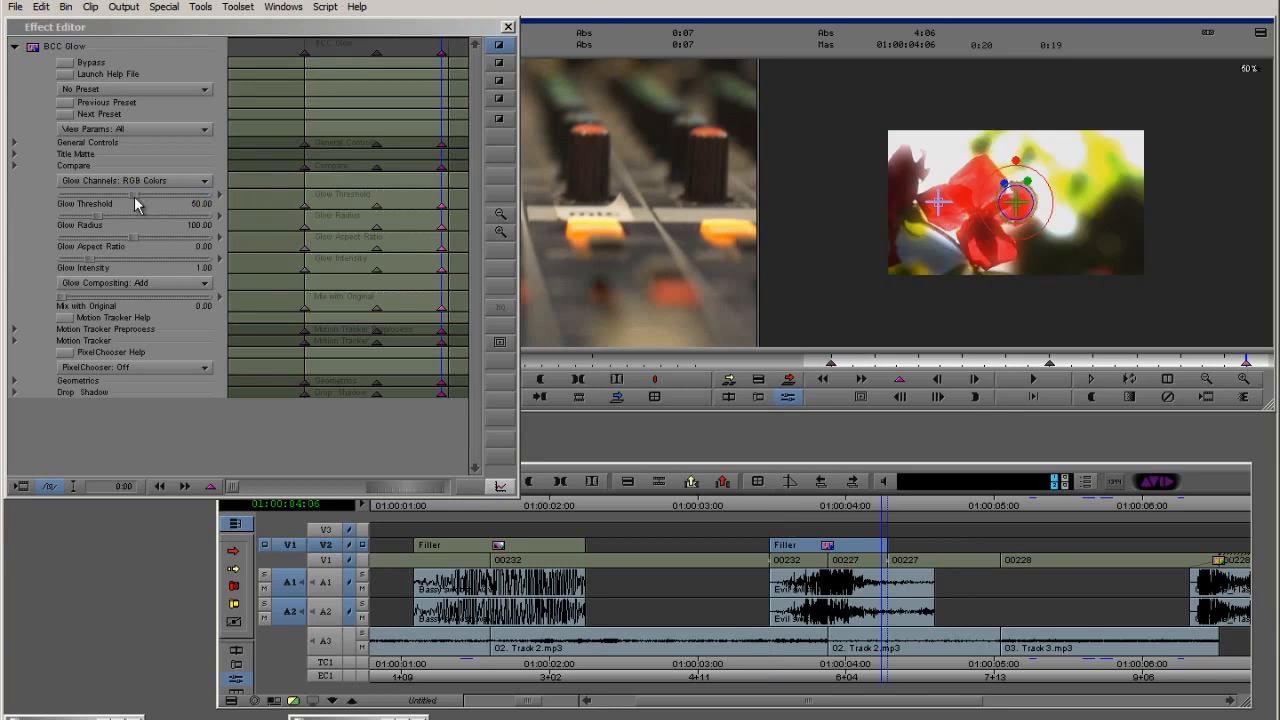
{"action": "left_click_drag", "start_coordinate": [137, 204], "coordinate": [275, 200]}
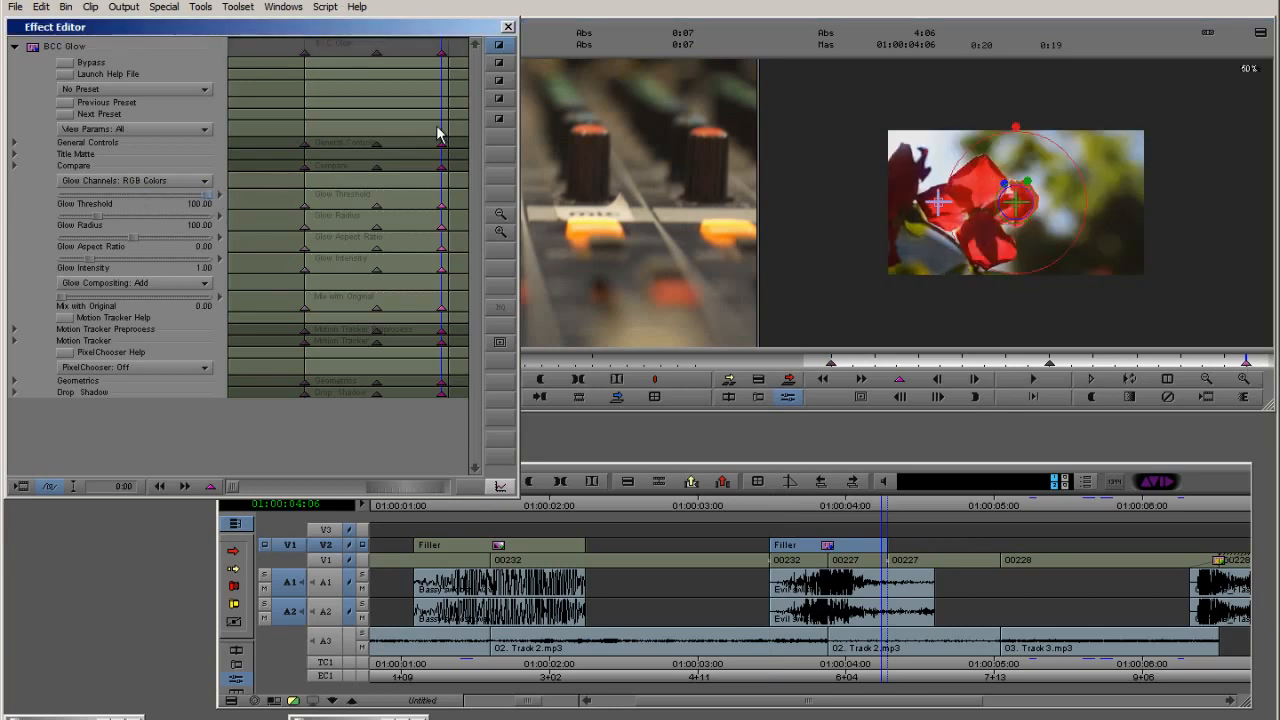
Play the glow transition from its first keyframe and return to the middle keyframe
{"action": "left_click", "coordinate": [836, 364]}
{"action": "key", "text": "space"}
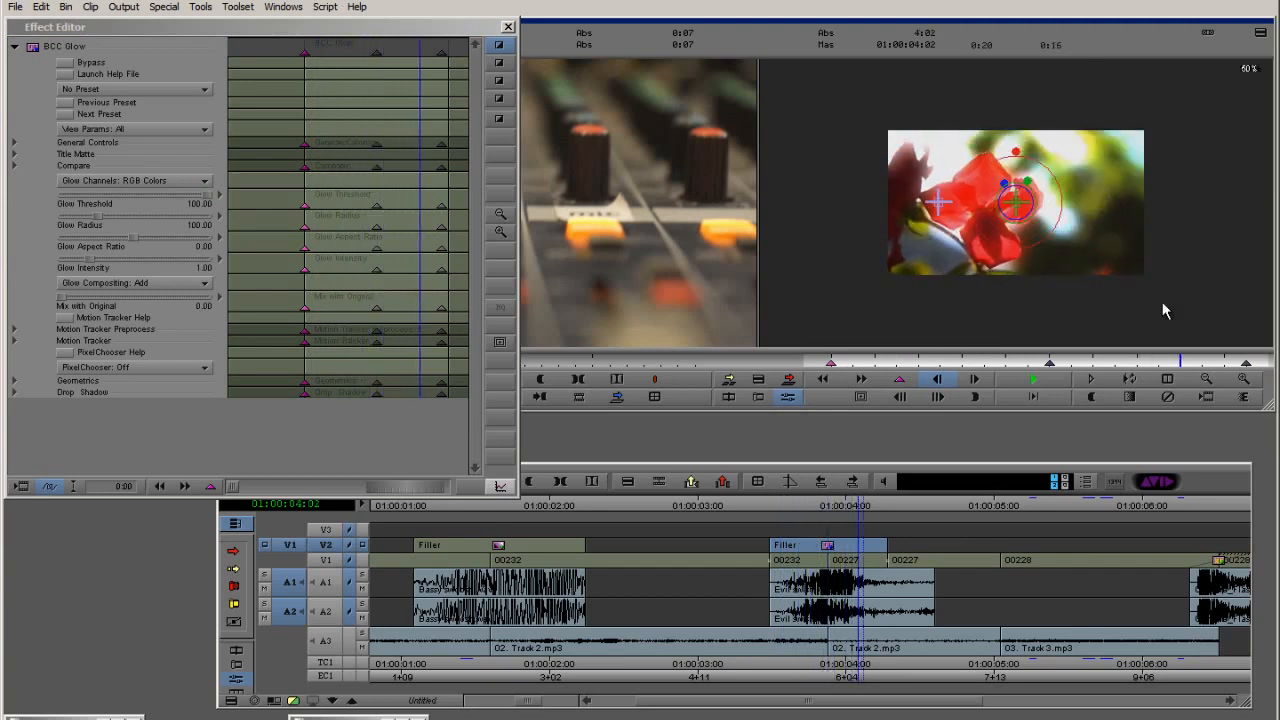
{"action": "mouse_move", "coordinate": [1051, 366]}
{"action": "left_mouse_down"}
{"action": "mouse_move", "coordinate": [880, 354]}
{"action": "mouse_move", "coordinate": [1255, 382]}
{"action": "mouse_move", "coordinate": [1046, 377]}
{"action": "left_mouse_up"}
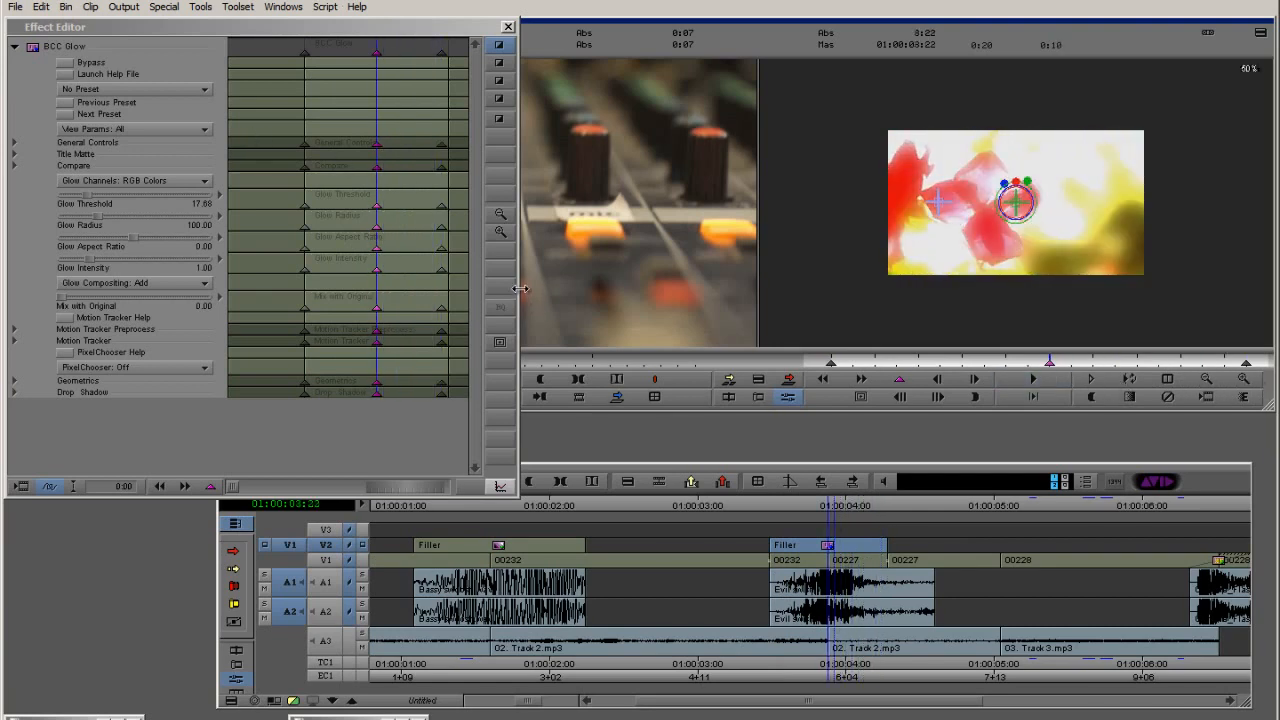
Resize the Effect Editor and examine the interpolation options of the first Glow Threshold keyframe
{"action": "left_click_drag", "start_coordinate": [520, 288], "coordinate": [918, 288]}
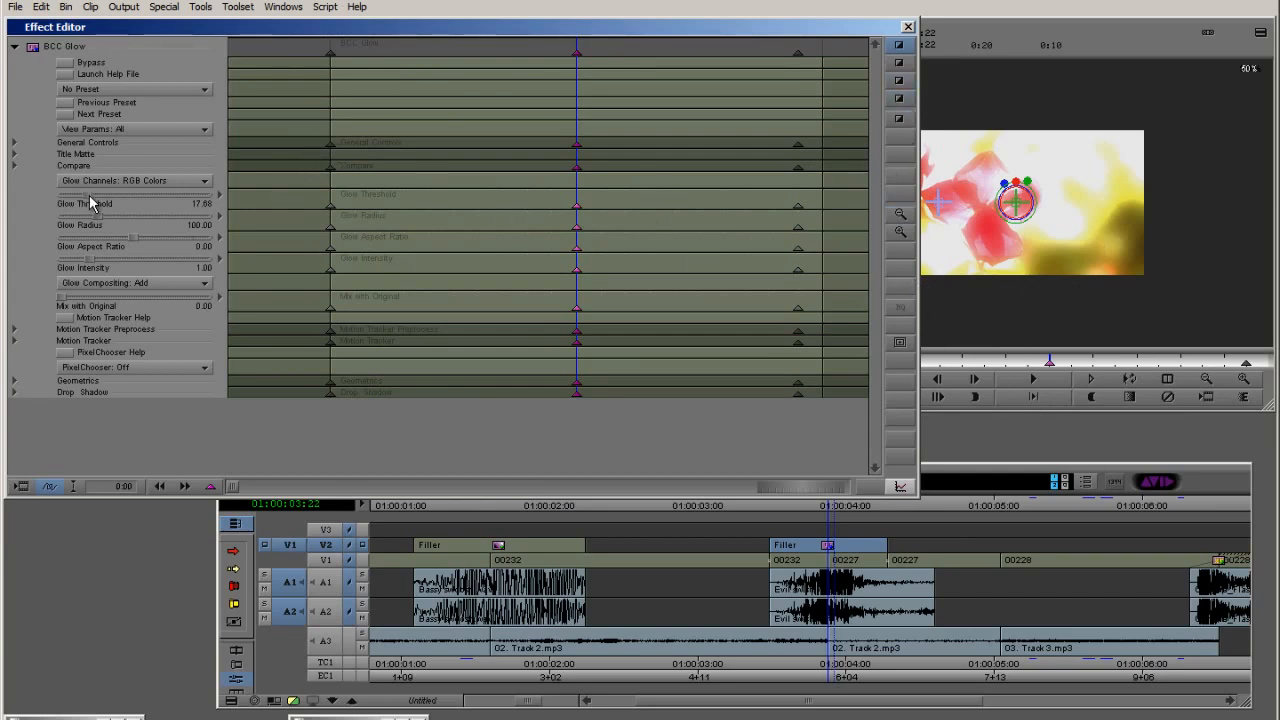
{"action": "left_click", "coordinate": [329, 208]}
{"action": "right_click", "coordinate": [331, 210]}
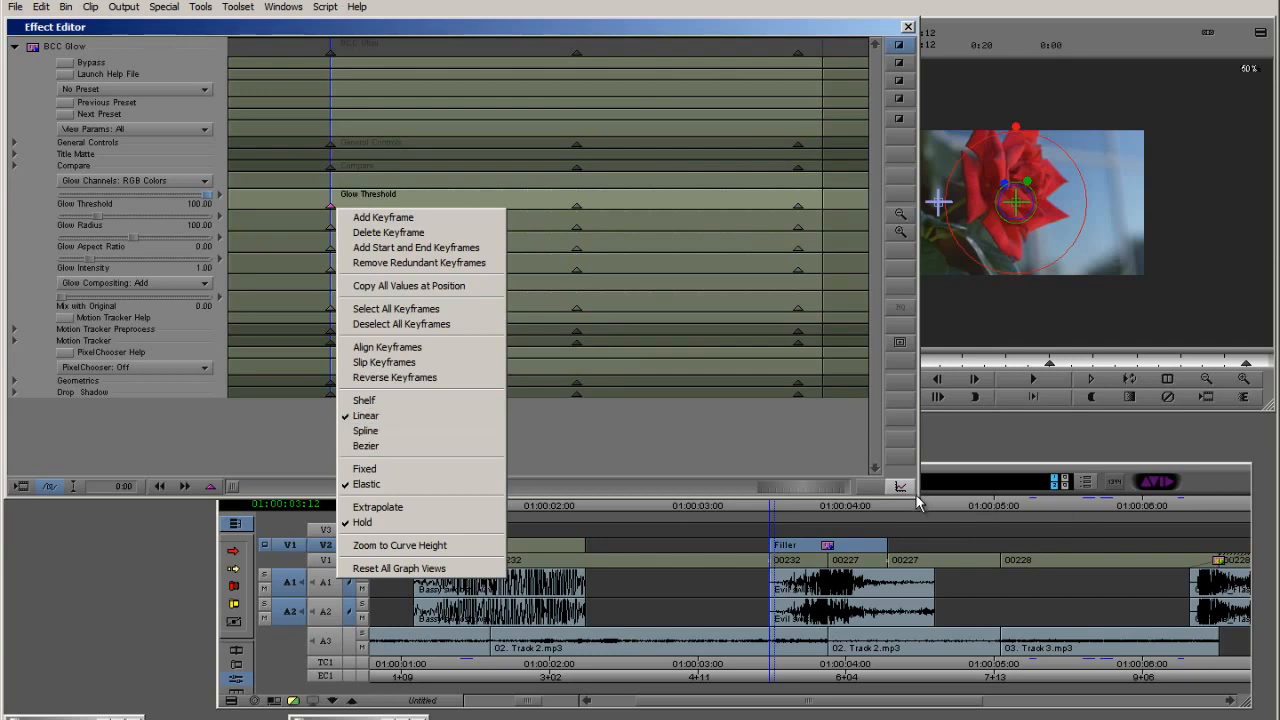
{"action": "left_click_drag", "start_coordinate": [916, 496], "coordinate": [770, 370]}
{"action": "right_click", "coordinate": [324, 208]}
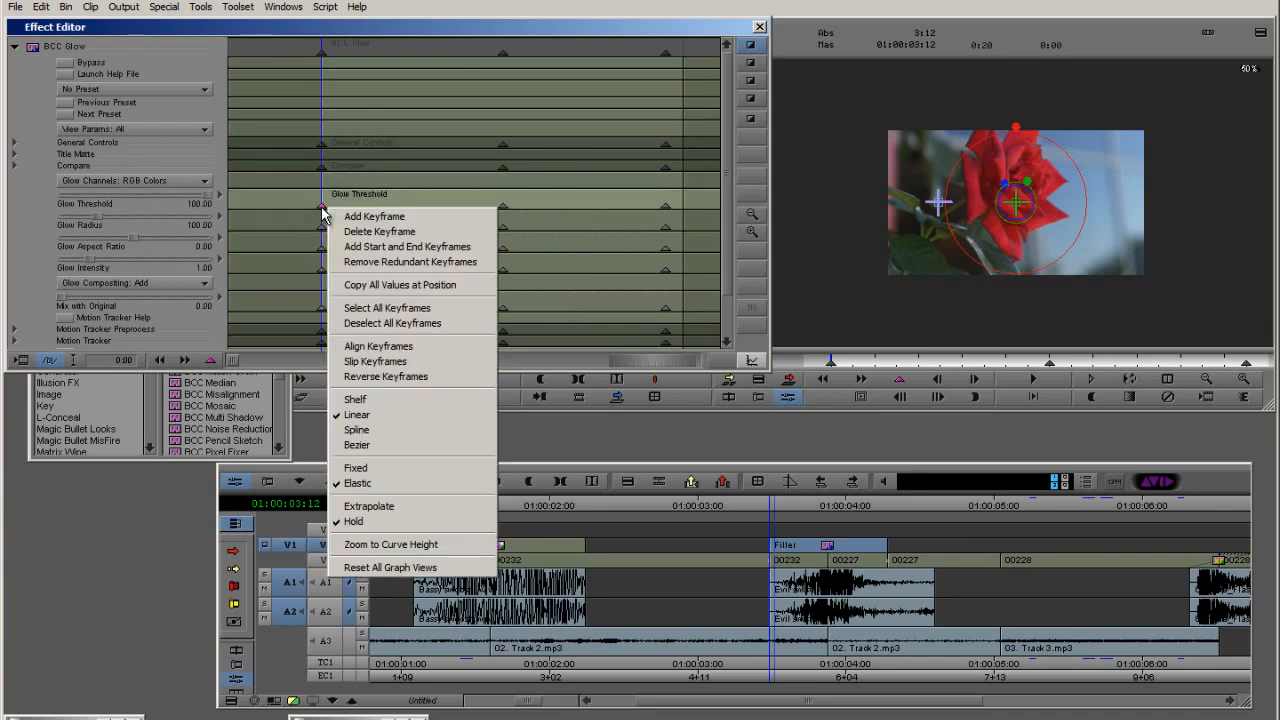
{"action": "left_click", "coordinate": [772, 45]}
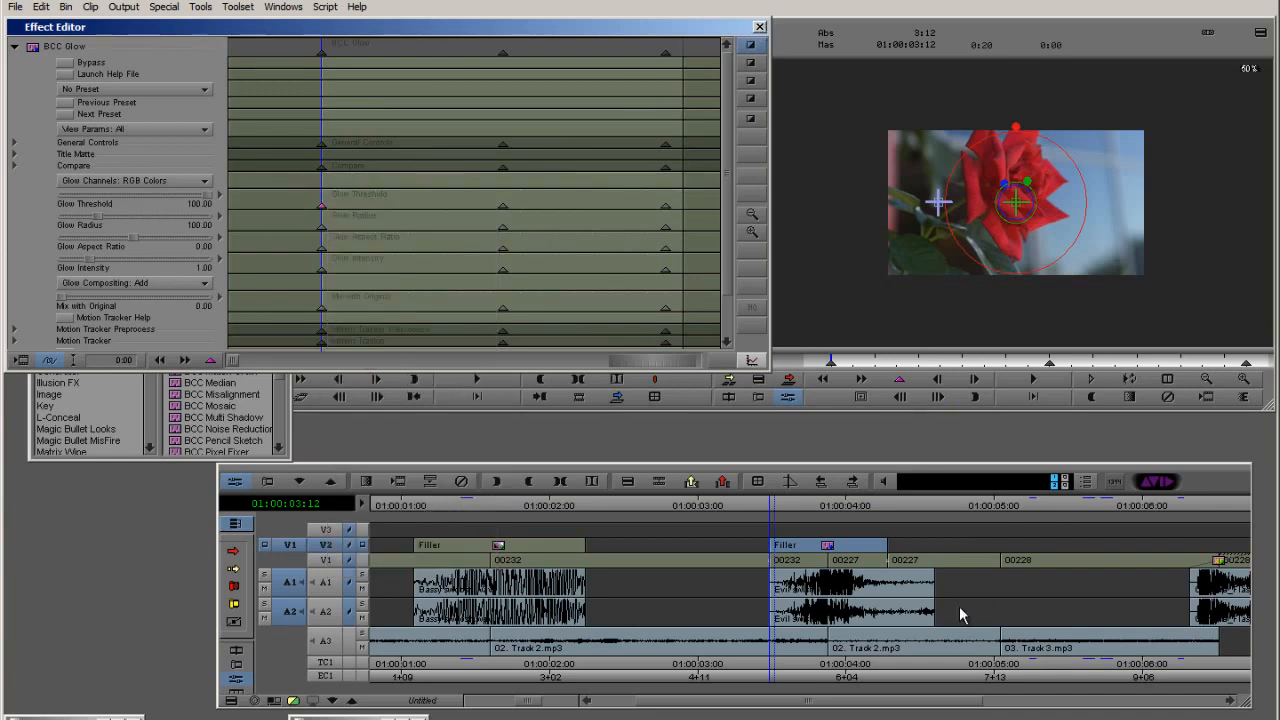
Close the Effect Editor and move the playhead to 01:00:05:06 in clip 00228
{"action": "left_click", "coordinate": [762, 26]}
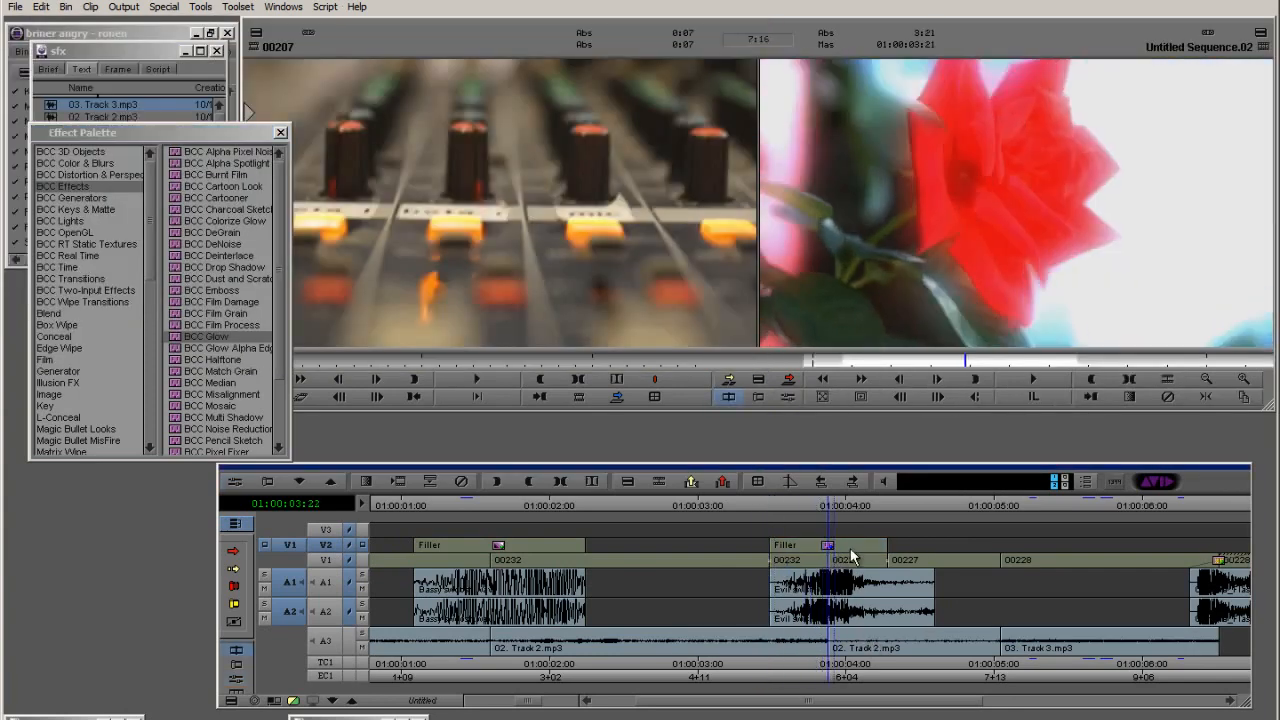
{"action": "left_click_drag", "start_coordinate": [850, 549], "coordinate": [1032, 558]}
{"action": "key", "text": "ctrl+["}
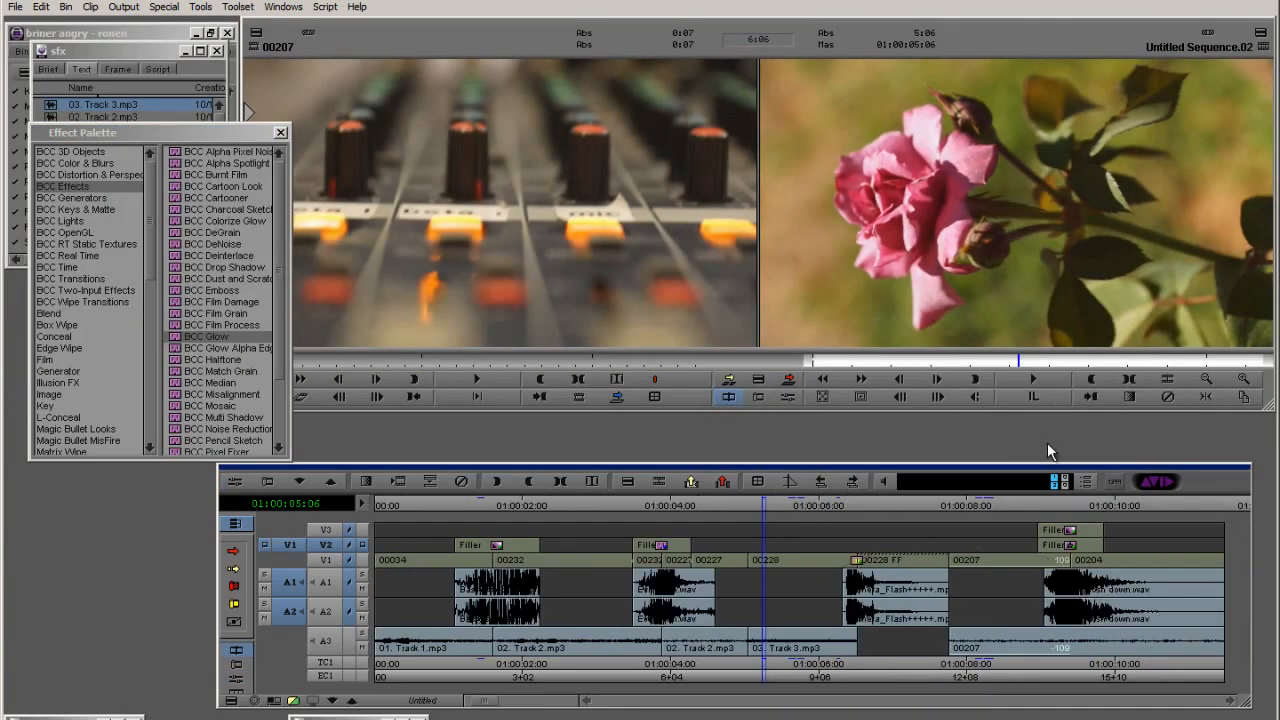
{"action": "key", "text": "ctrl+]"}
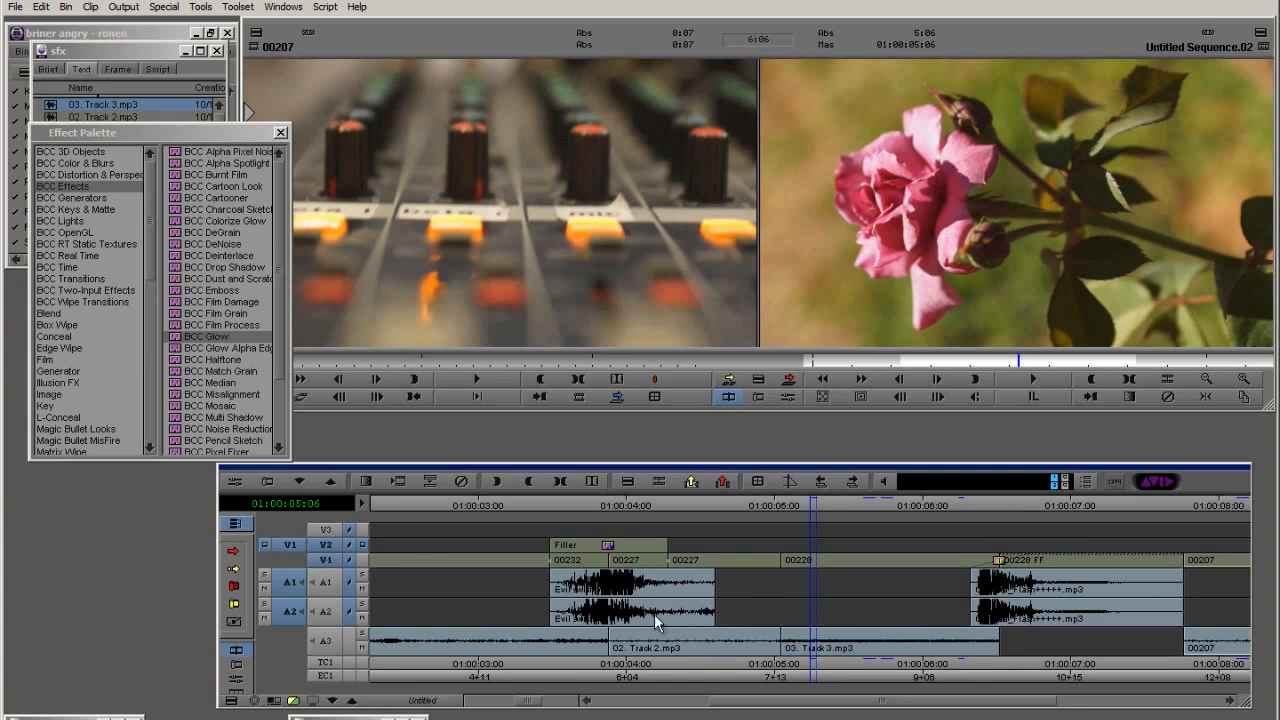
Play the existing transition over the cut between clips 00228 and 00228 FF
{"action": "key", "text": "ctrl+Down"}
{"action": "left_click_drag", "start_coordinate": [905, 606], "coordinate": [963, 601]}
{"action": "key", "text": "j"}
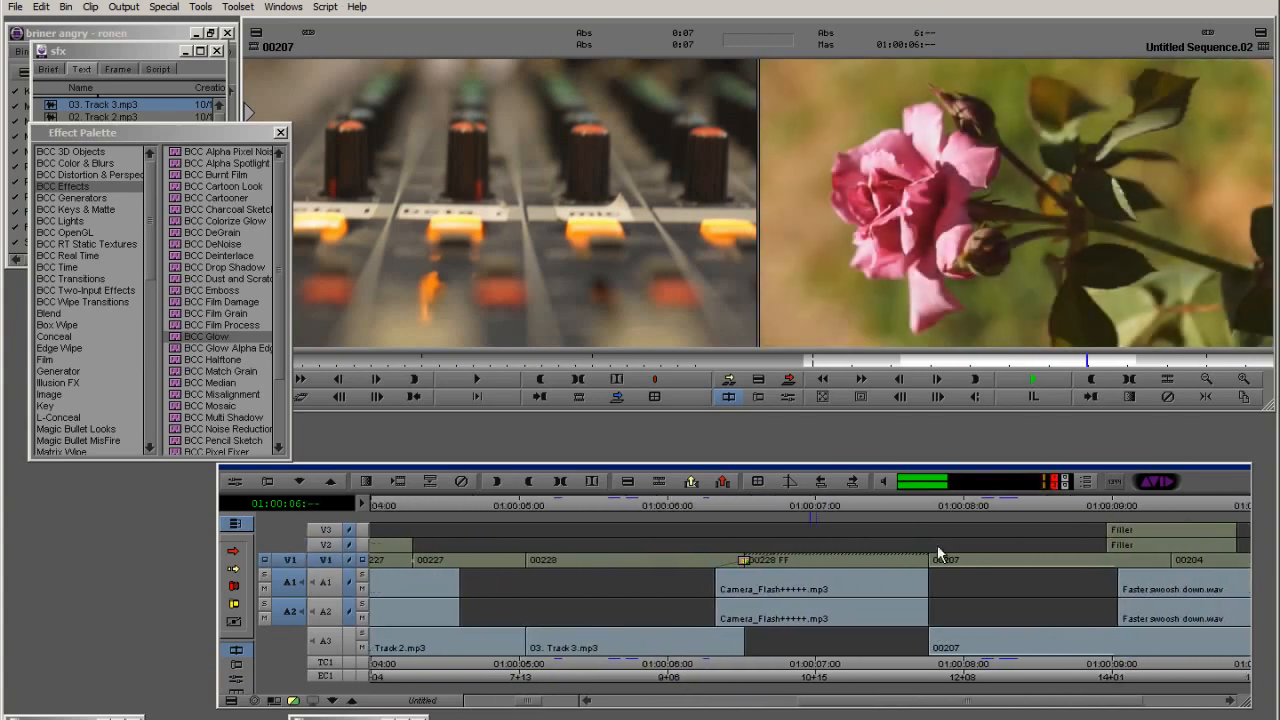
Park at 01:00:06:12 and remove the transition effect from the cut between clips 00228 and 00228 FF
{"action": "left_click_drag", "start_coordinate": [937, 547], "coordinate": [724, 578]}
{"action": "key", "text": "ctrl+["}
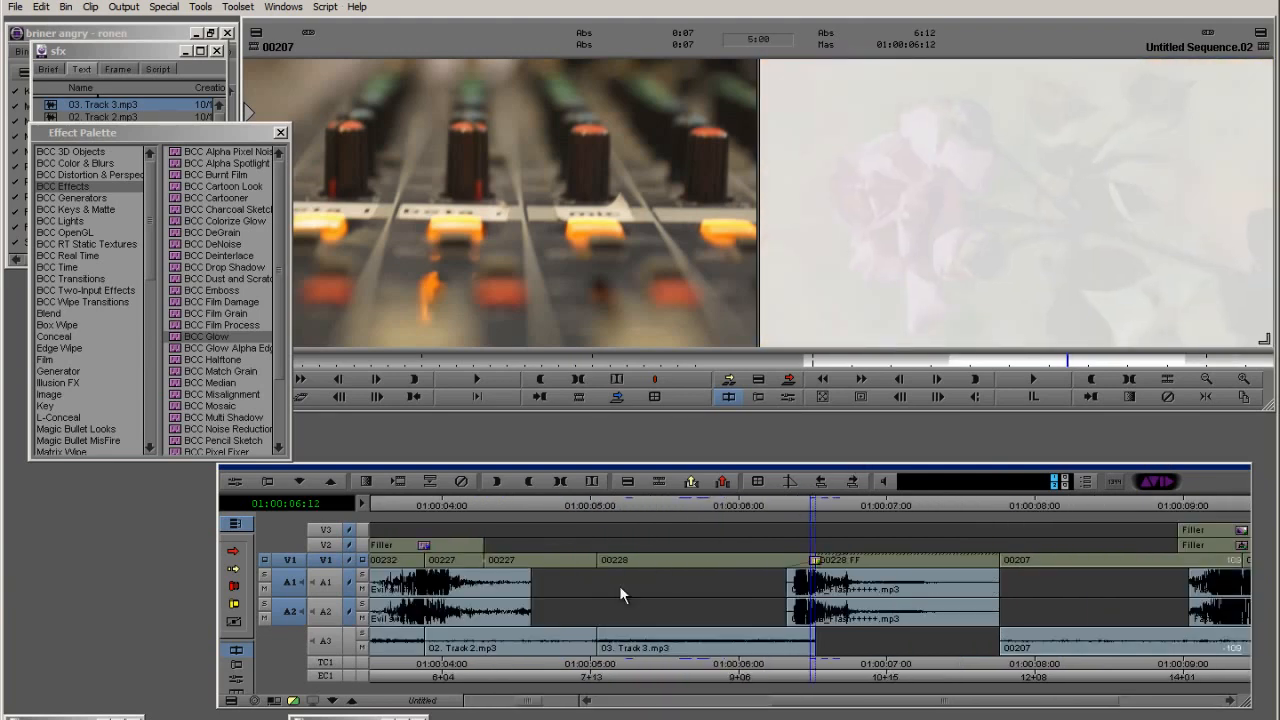
{"action": "key", "text": "ctrl+]"}
{"action": "key", "text": "ctrl+]"}
{"action": "key", "text": "ctrl+["}
{"action": "left_click", "coordinate": [459, 484]}
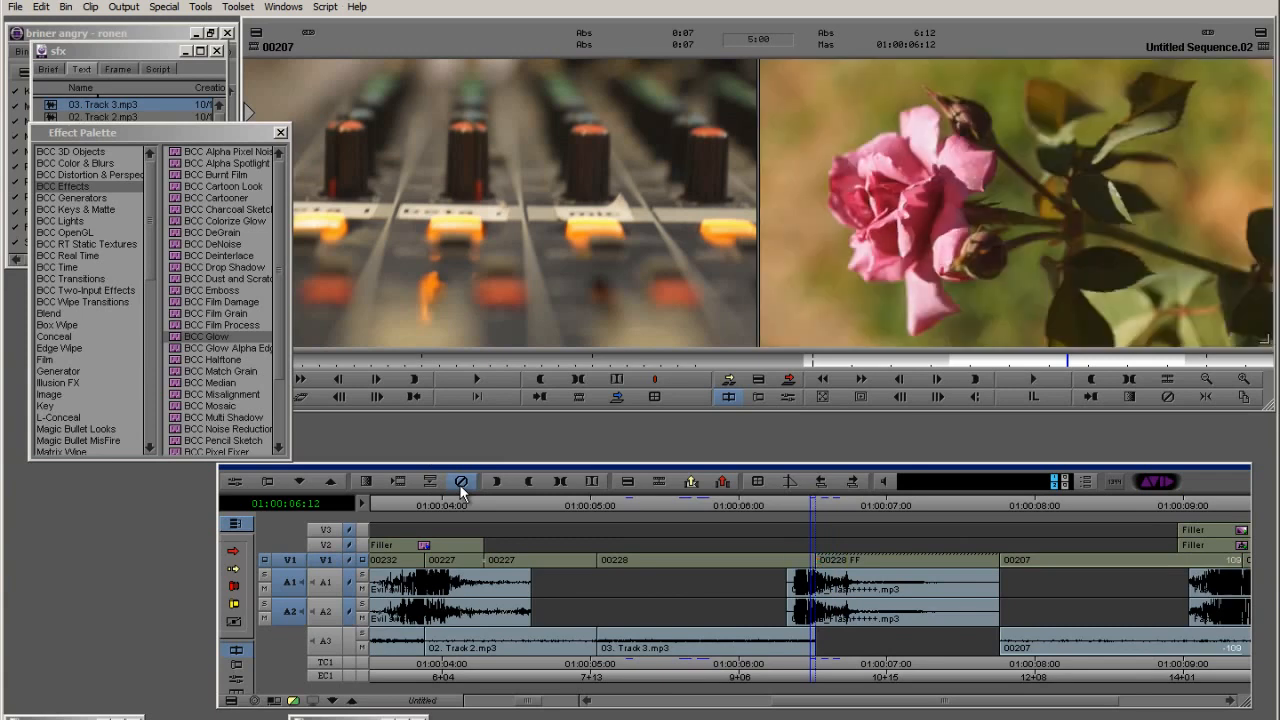
Add a 10-frame Dip to Color quick transition on V1, centered on the cut into 00228 FF
{"action": "key", "text": "ctrl+]"}
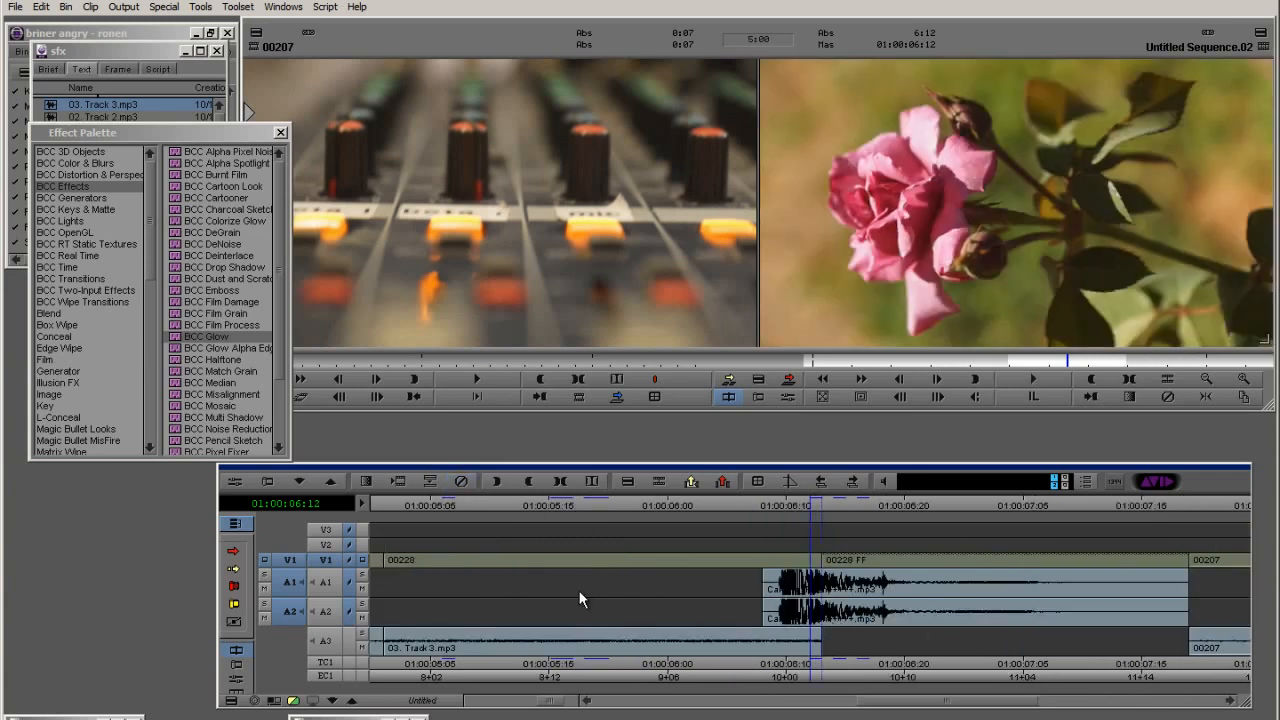
{"action": "left_click", "coordinate": [367, 483]}
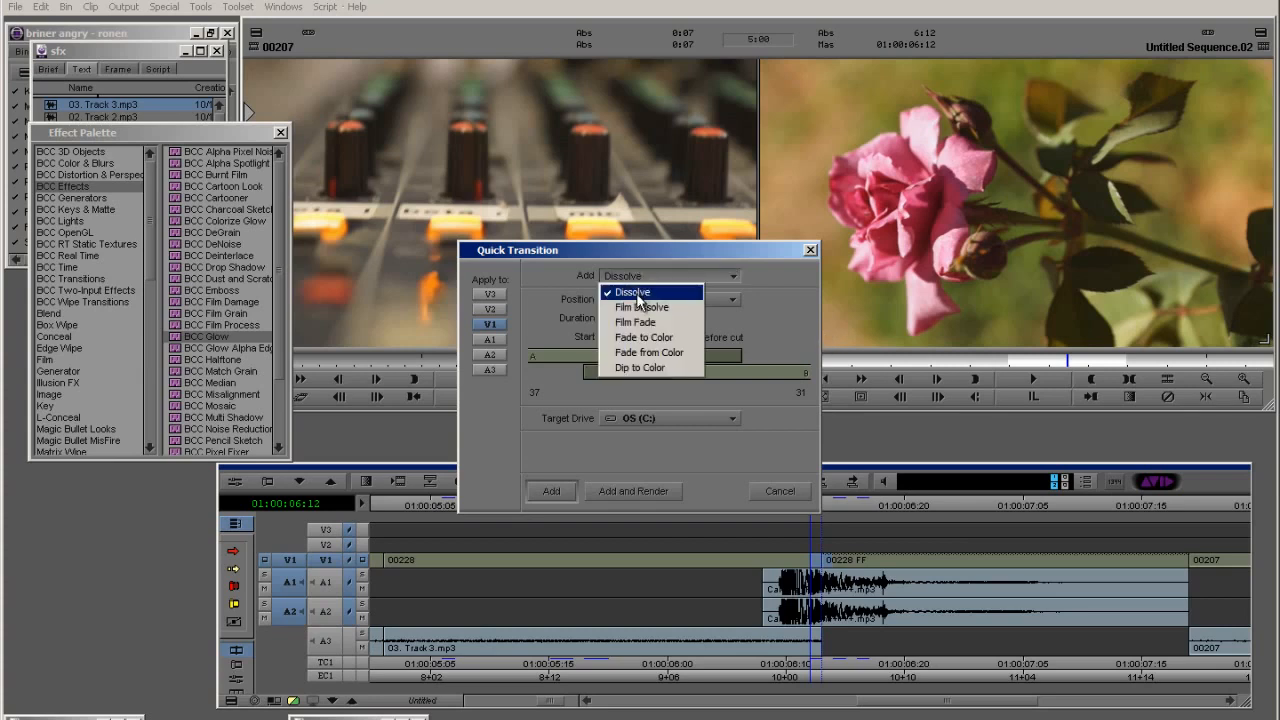
{"action": "left_click", "coordinate": [666, 368]}
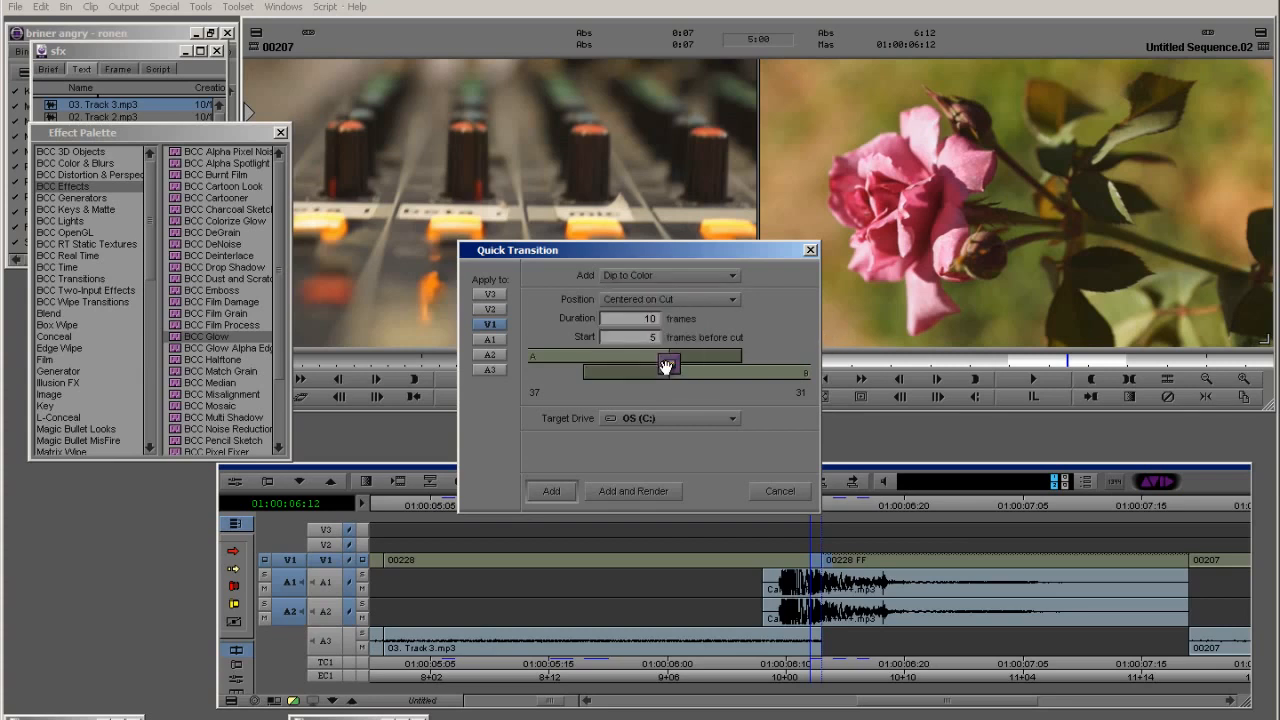
{"action": "left_click", "coordinate": [551, 491]}
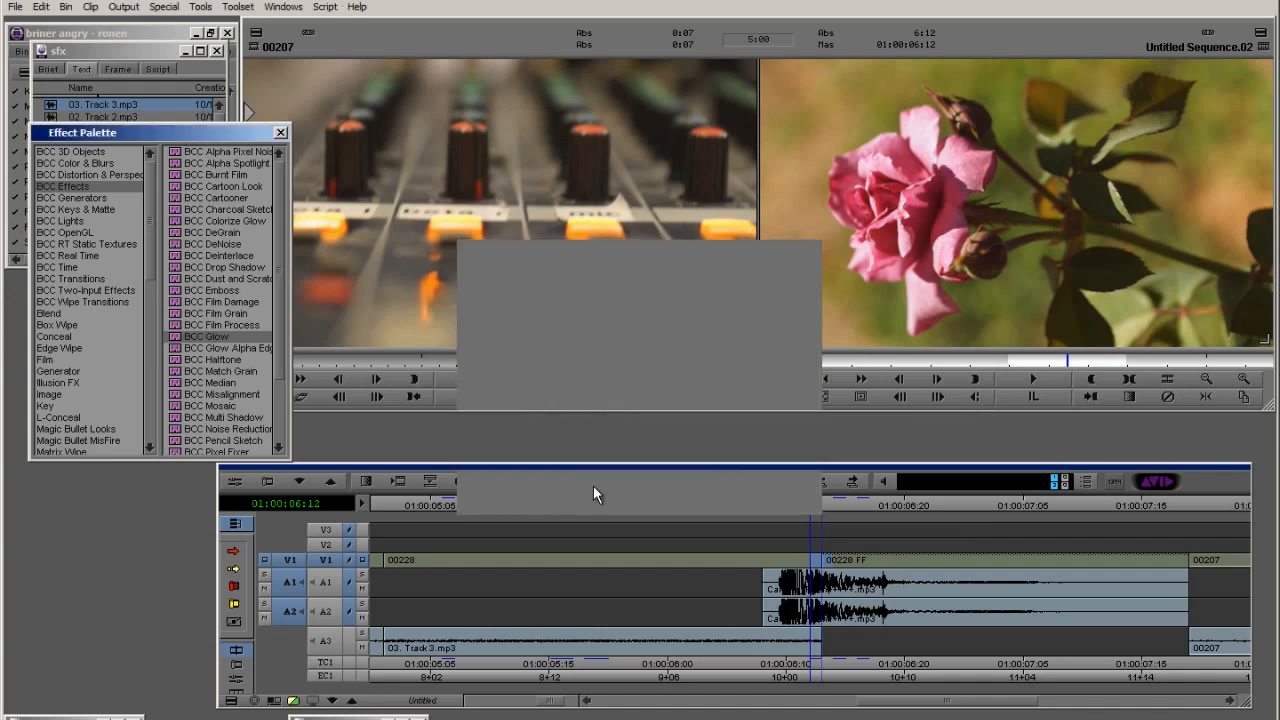
Play the new Dip to Color transition from about 01:00:06:00
{"action": "left_click", "coordinate": [721, 579]}
{"action": "left_click_drag", "start_coordinate": [721, 577], "coordinate": [671, 577]}
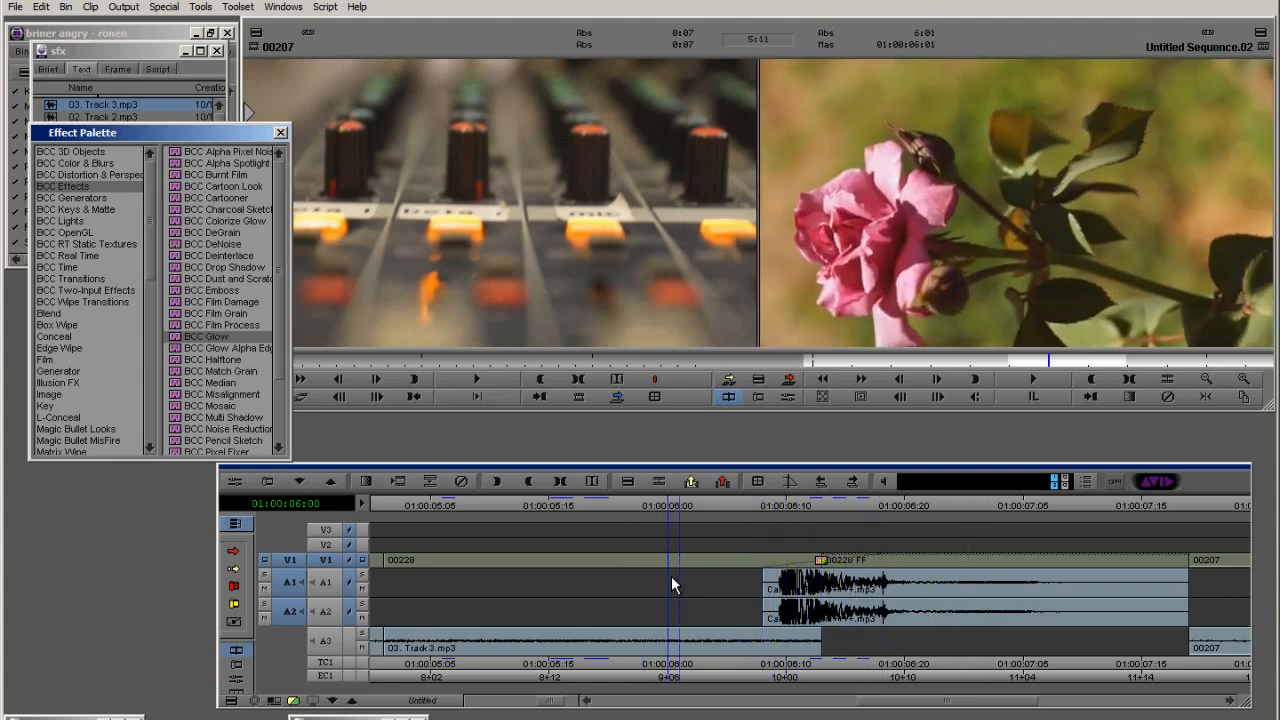
{"action": "key", "text": "space"}
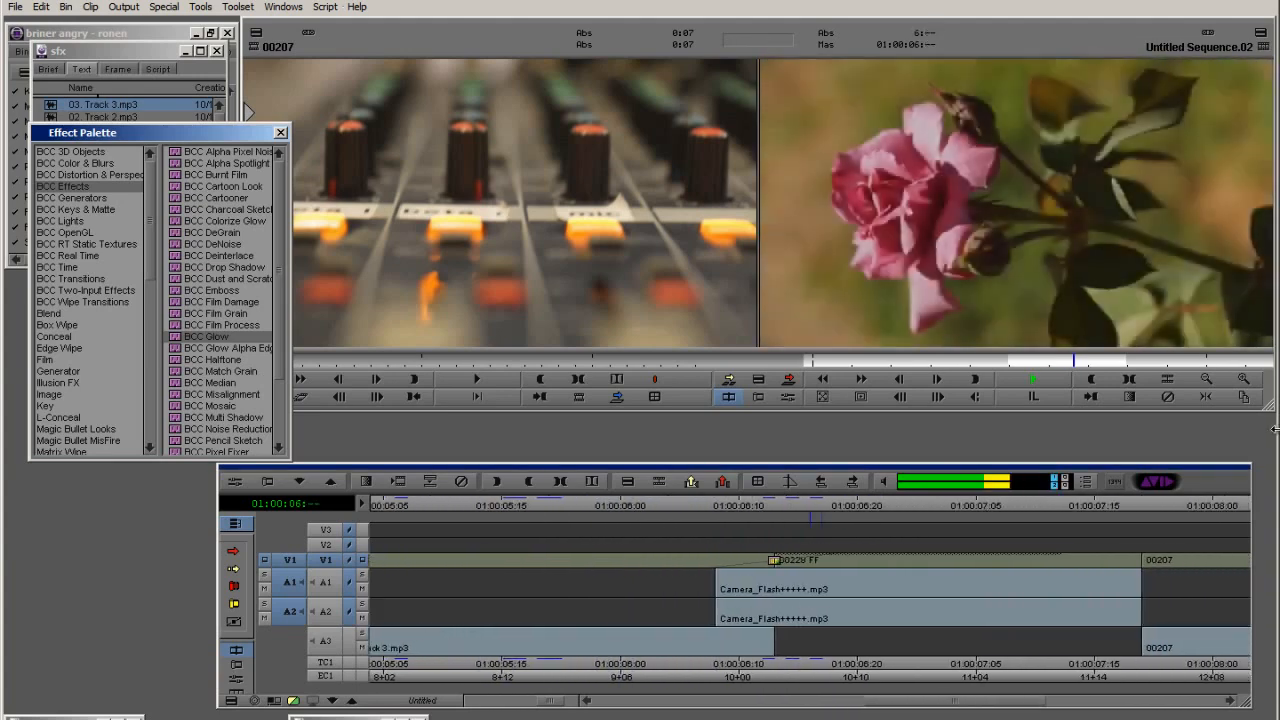
{"action": "key", "text": "space"}
Park at 01:00:06:09 and set the Dip to Color effect's background color to white, closing the Effect Editor when done
{"action": "mouse_move", "coordinate": [652, 583]}
{"action": "left_mouse_down"}
{"action": "mouse_move", "coordinate": [693, 583]}
{"action": "mouse_move", "coordinate": [634, 583]}
{"action": "mouse_move", "coordinate": [665, 580]}
{"action": "mouse_move", "coordinate": [653, 574]}
{"action": "mouse_move", "coordinate": [631, 586]}
{"action": "mouse_move", "coordinate": [682, 592]}
{"action": "mouse_move", "coordinate": [645, 586]}
{"action": "left_mouse_up"}
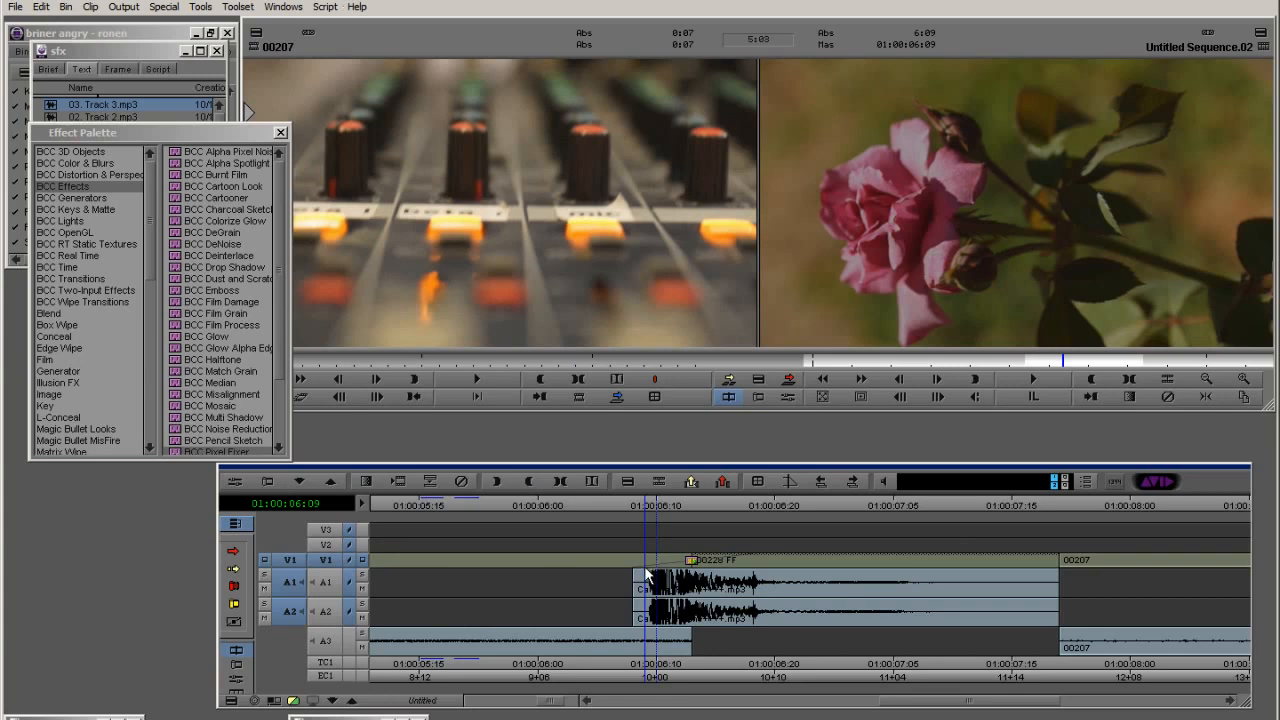
{"action": "left_click", "coordinate": [239, 487]}
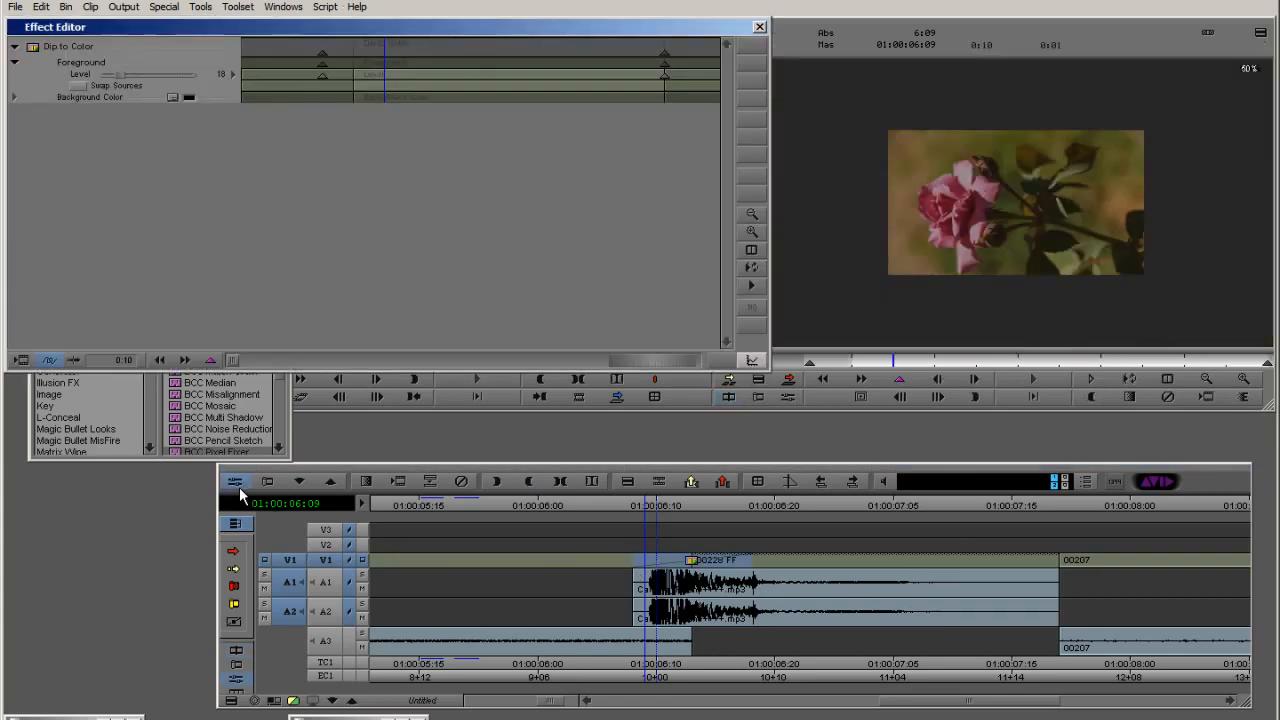
{"action": "left_click", "coordinate": [172, 97]}
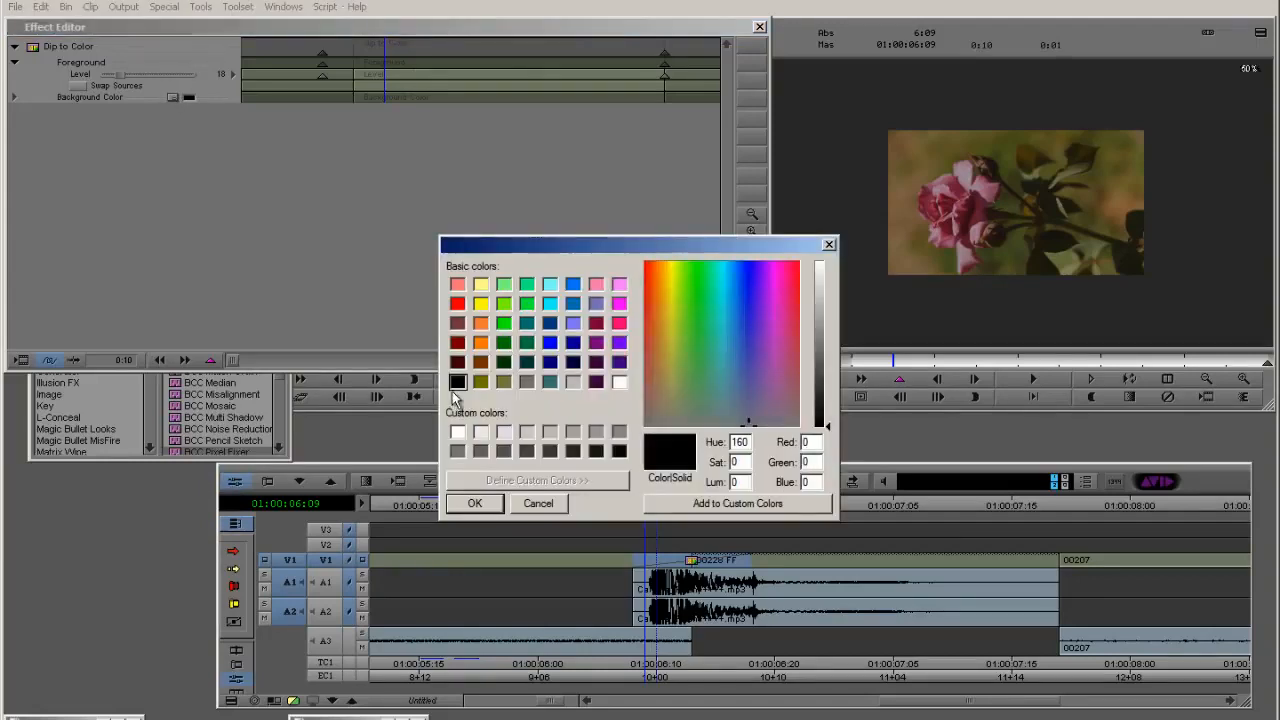
{"action": "left_click", "coordinate": [619, 381]}
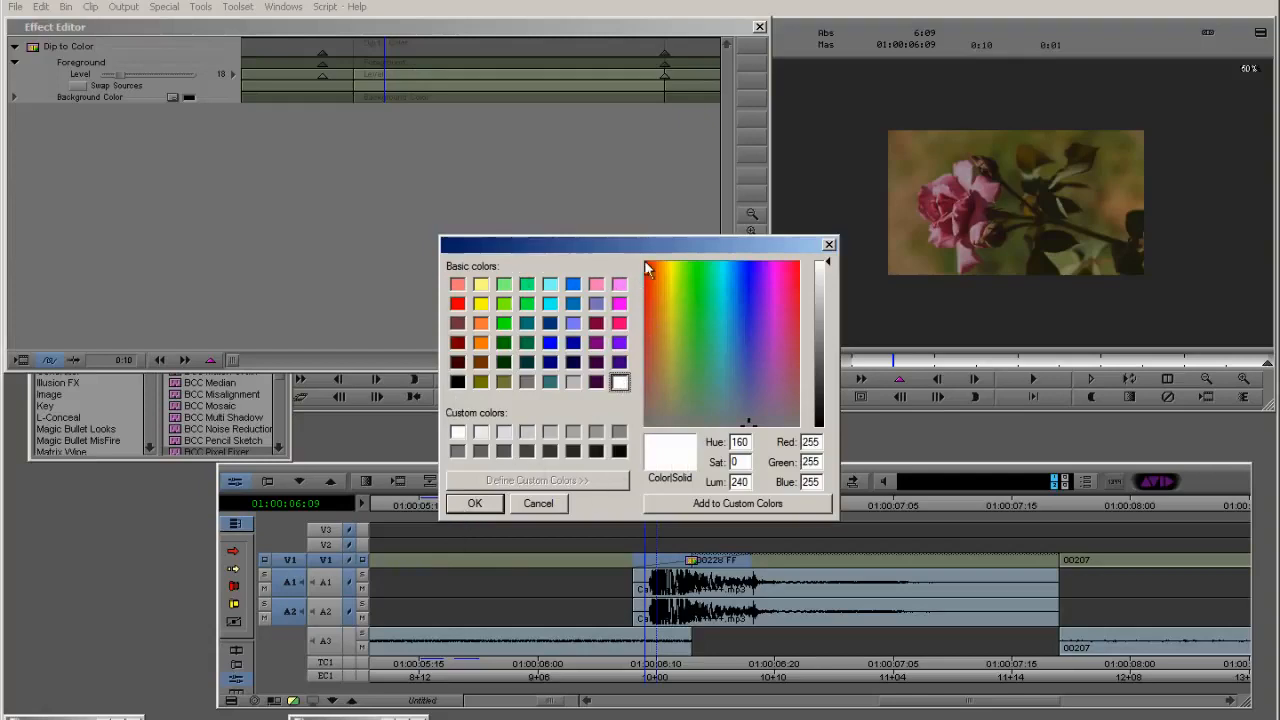
{"action": "left_click", "coordinate": [483, 505]}
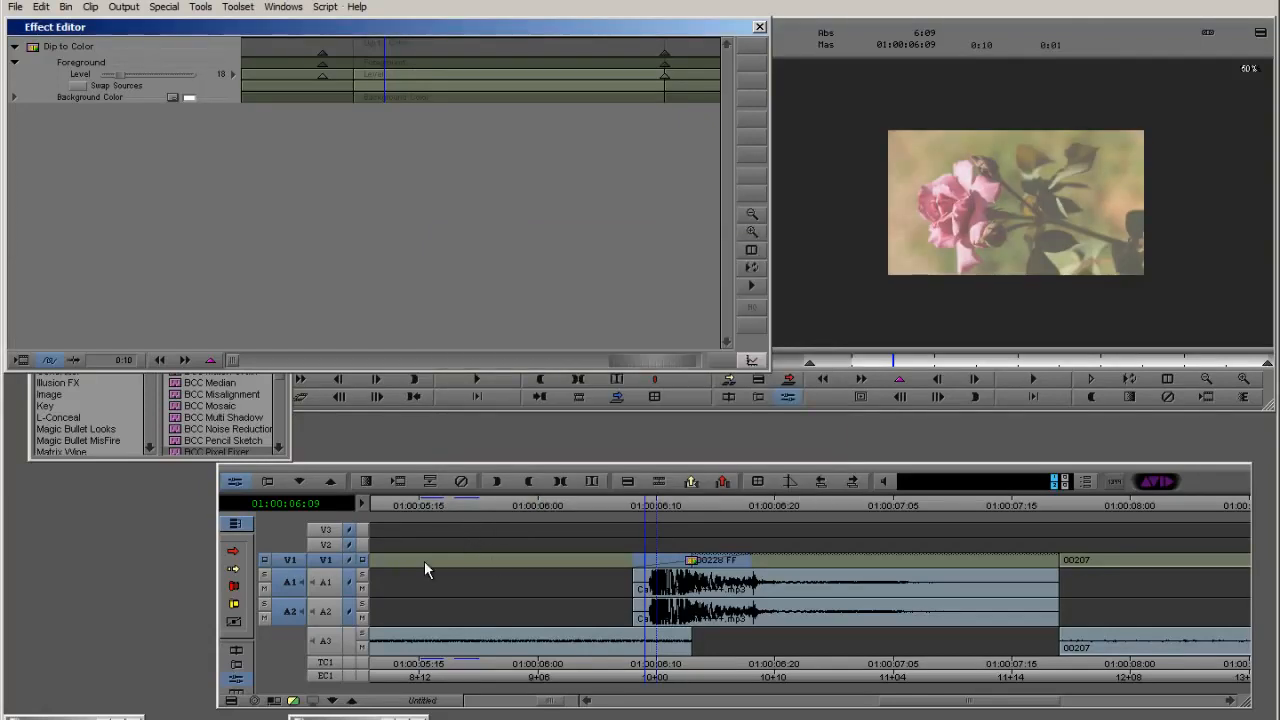
{"action": "left_click", "coordinate": [761, 27]}
Play the dip-to-white transition from about 01:00:06:01 through clip 00228 FF
{"action": "left_click_drag", "start_coordinate": [636, 571], "coordinate": [560, 560]}
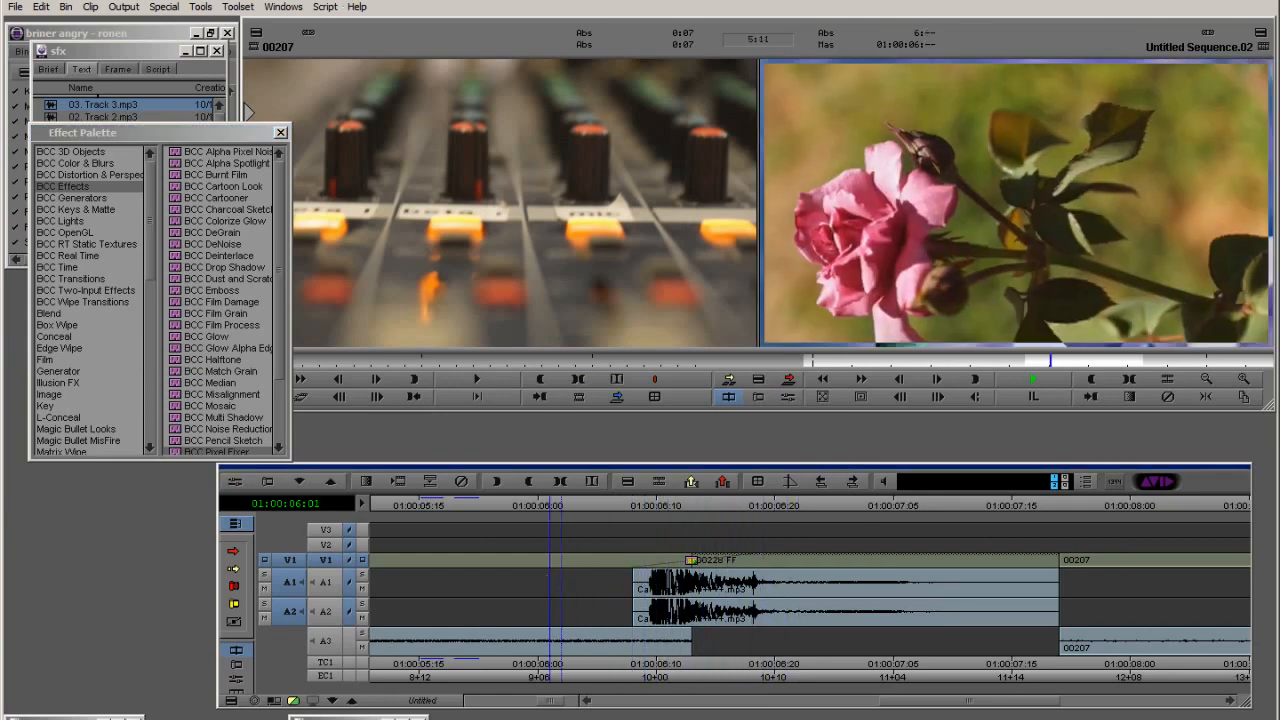
{"action": "key", "text": "space"}
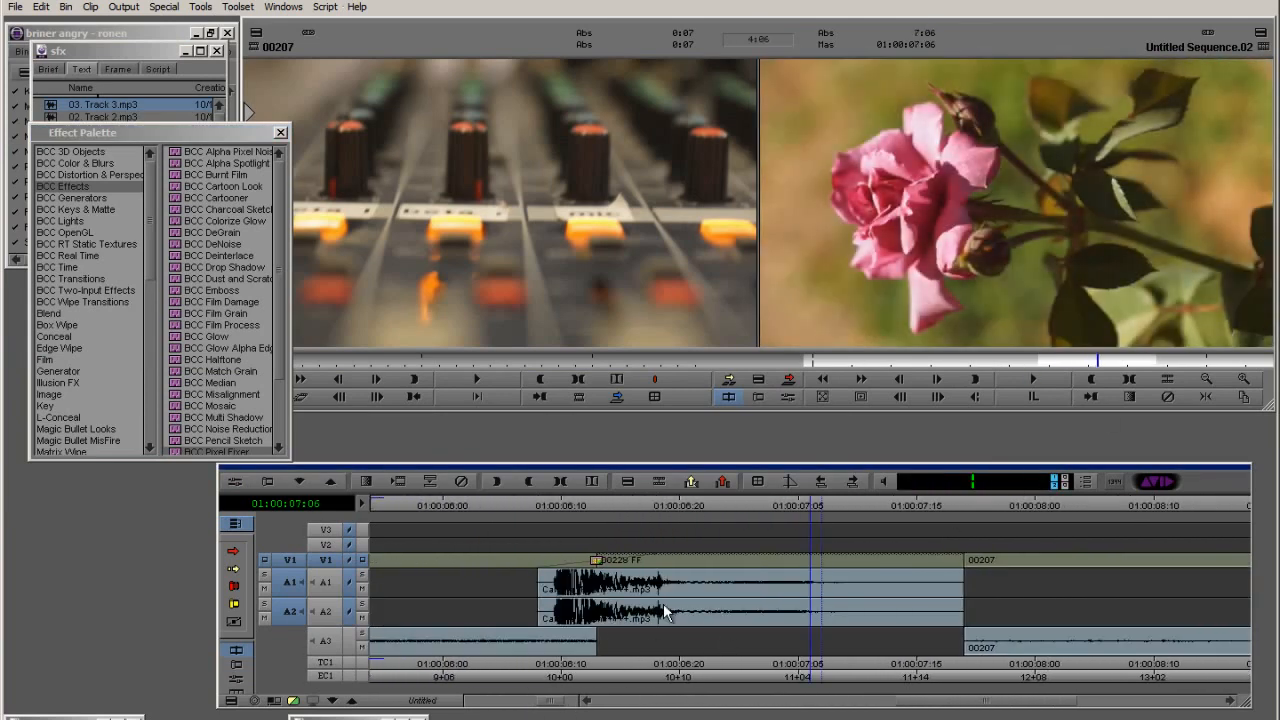
{"action": "left_click_drag", "start_coordinate": [663, 603], "coordinate": [881, 604]}
Monitor track V2 and play the blurred transition between clips 00207 and 00204
{"action": "key", "text": "Up"}
{"action": "key", "text": "Up"}
{"action": "key", "text": "Down"}
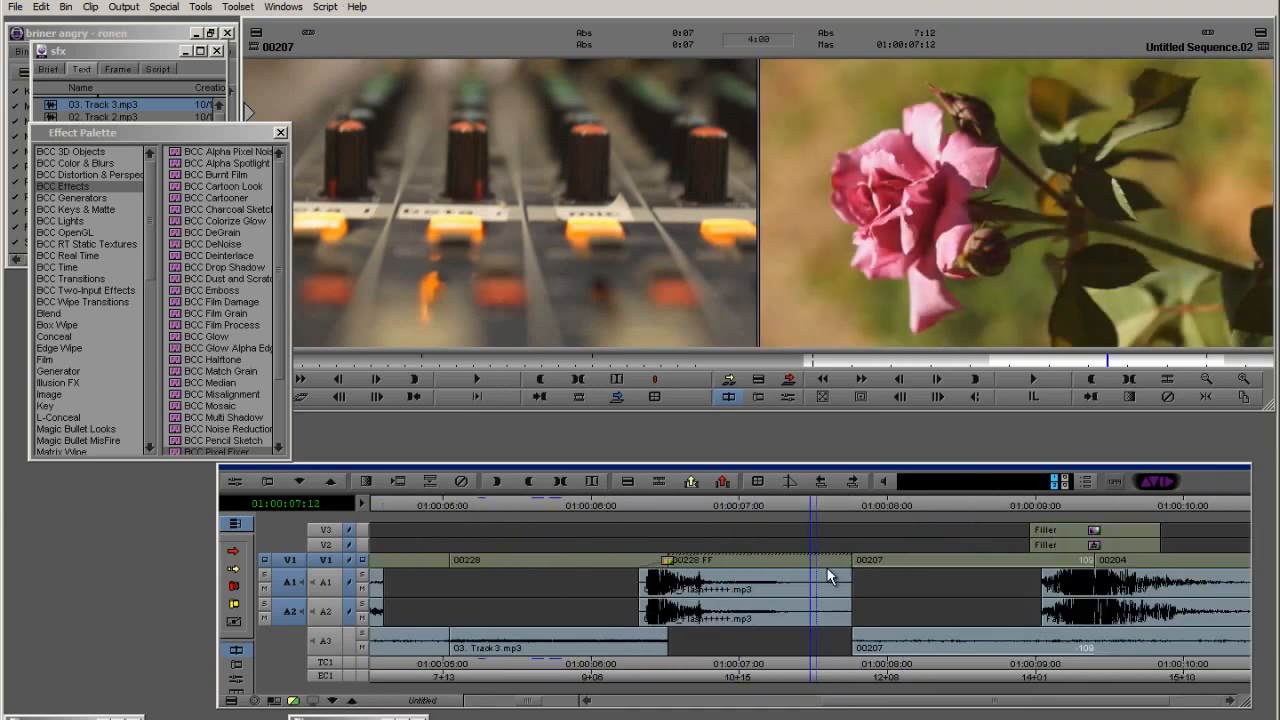
{"action": "left_click_drag", "start_coordinate": [827, 570], "coordinate": [877, 566]}
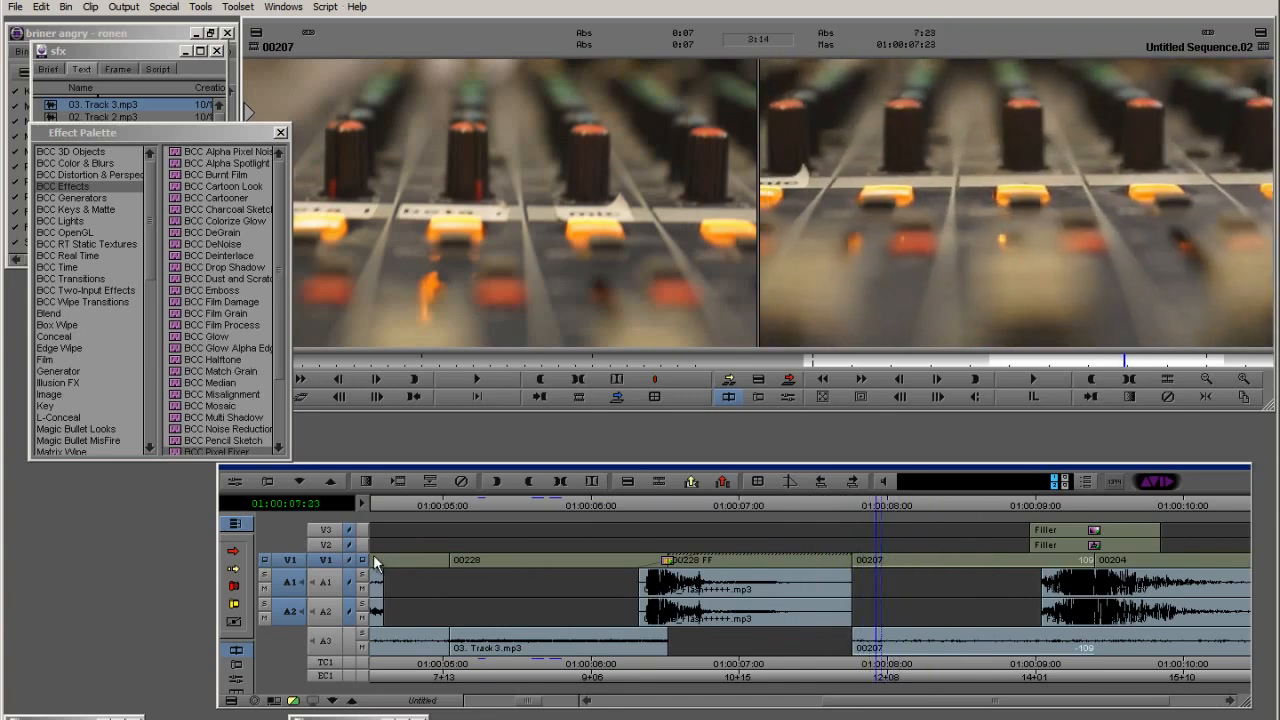
{"action": "left_click", "coordinate": [374, 557]}
{"action": "left_click", "coordinate": [361, 546]}
{"action": "left_click", "coordinate": [869, 563]}
{"action": "key", "text": "space"}
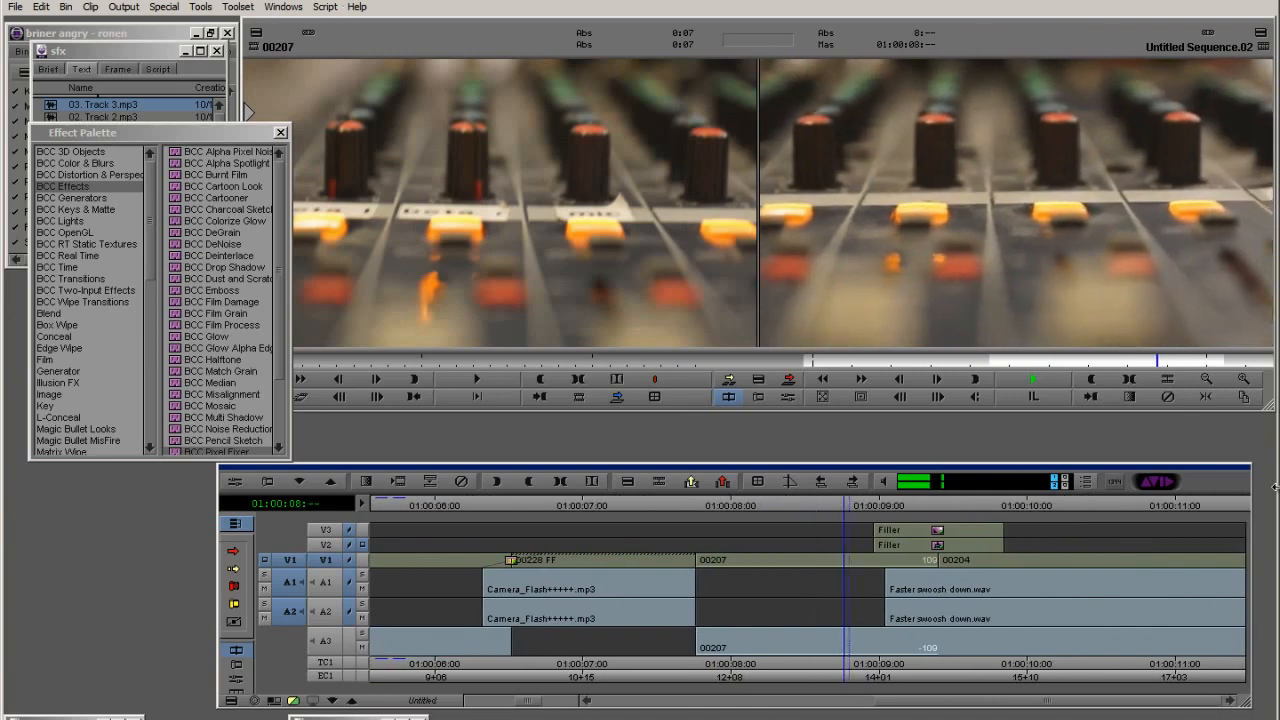
{"action": "key", "text": "space"}
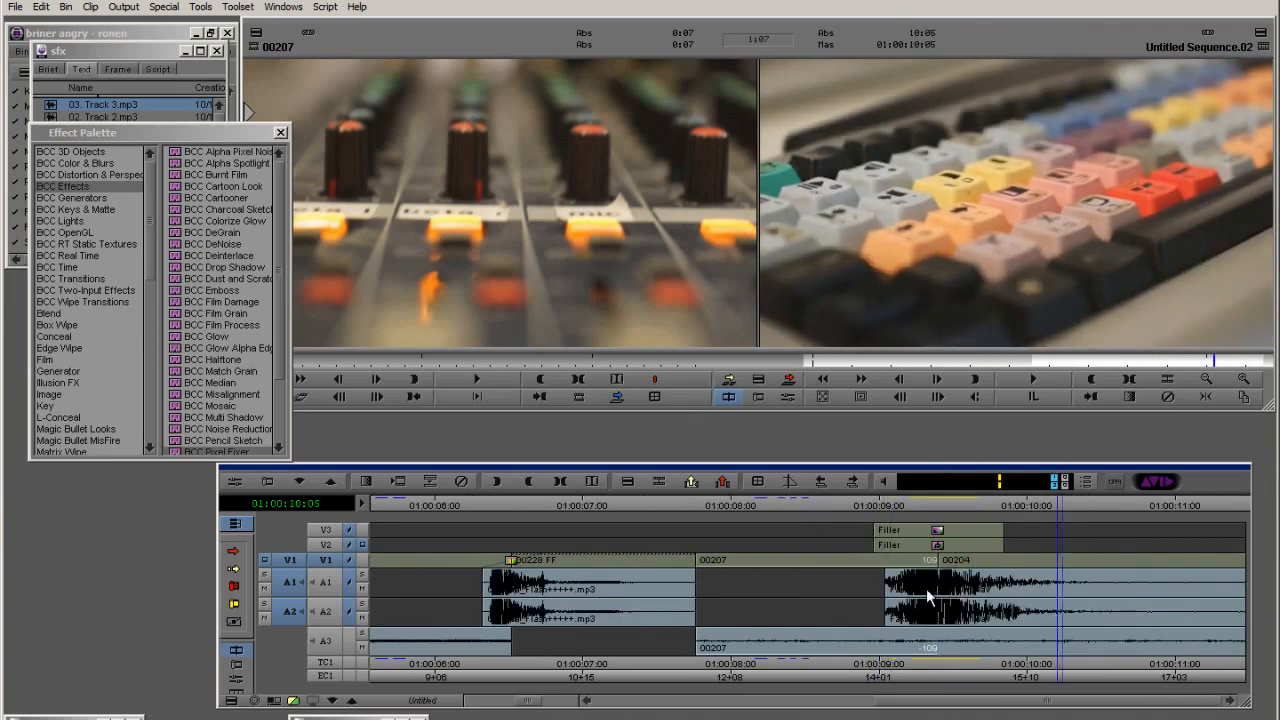
Monitor and patch to V3, mark the filler segment above the 00207–00204 cut, and delete the V2 and V3 effect segments
{"action": "left_click", "coordinate": [868, 596]}
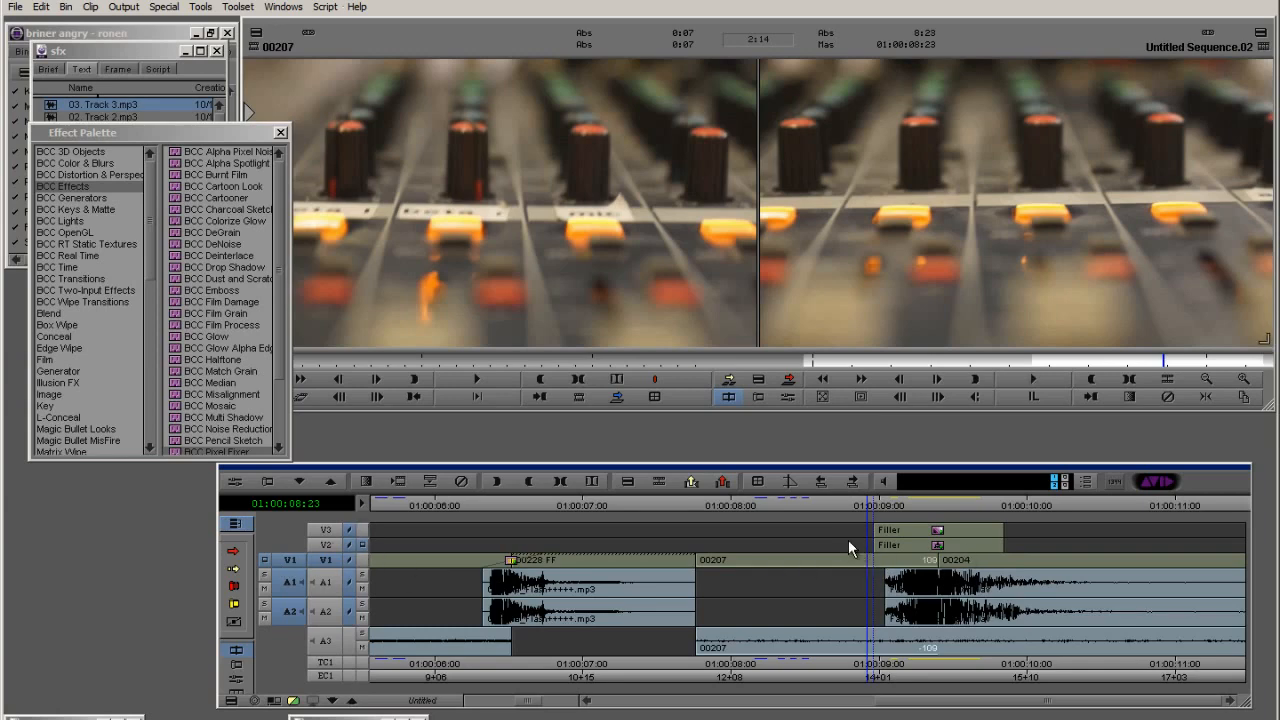
{"action": "left_click_drag", "start_coordinate": [848, 539], "coordinate": [372, 539]}
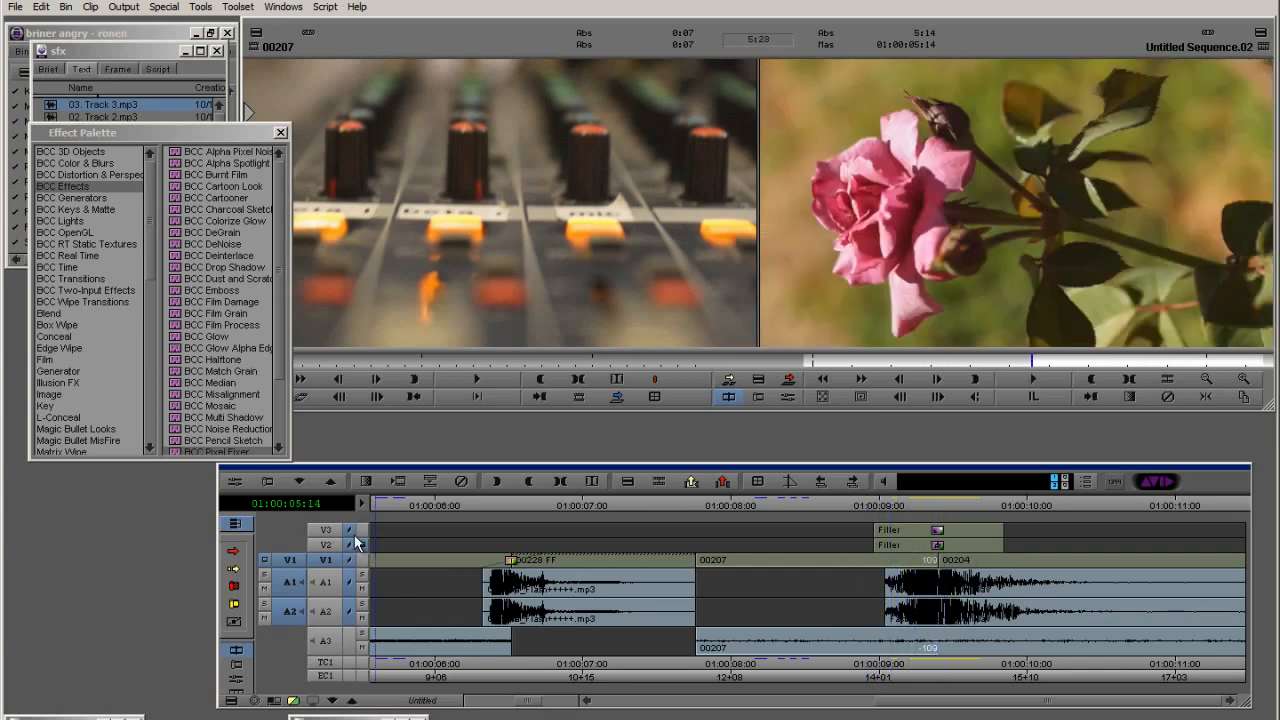
{"action": "left_click_drag", "start_coordinate": [930, 550], "coordinate": [899, 547]}
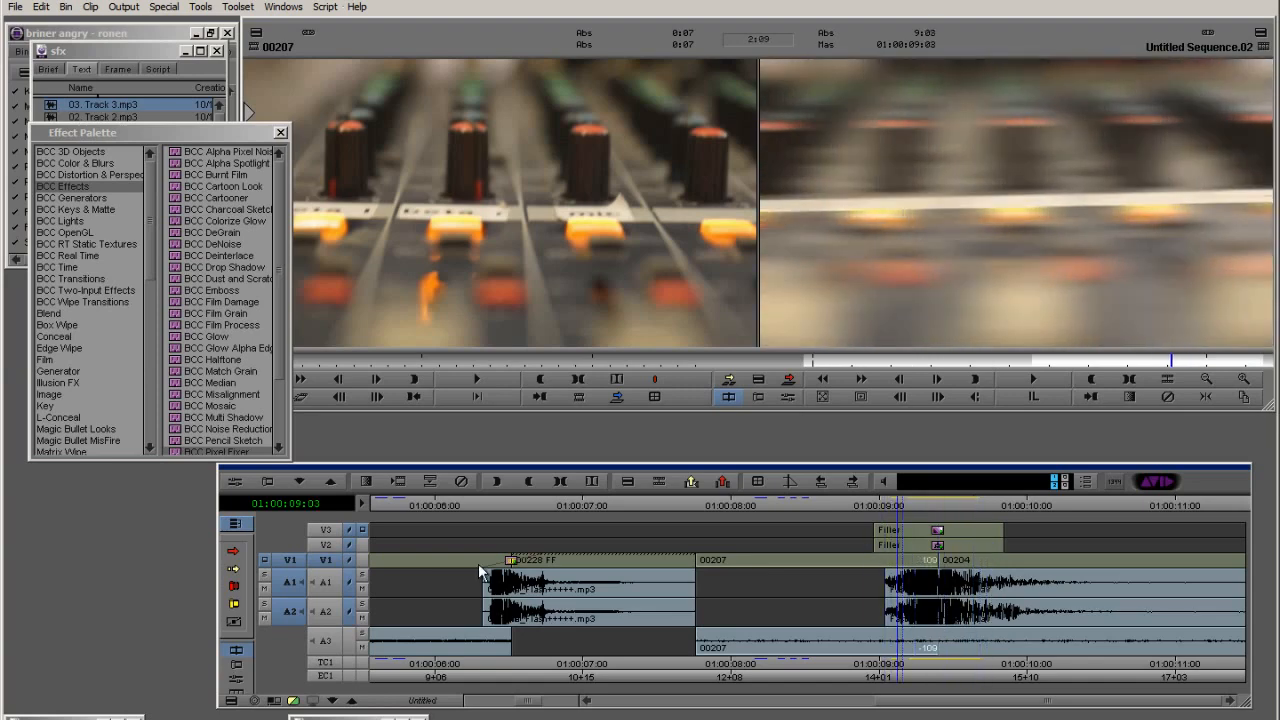
{"action": "left_click_drag", "start_coordinate": [324, 559], "coordinate": [325, 530]}
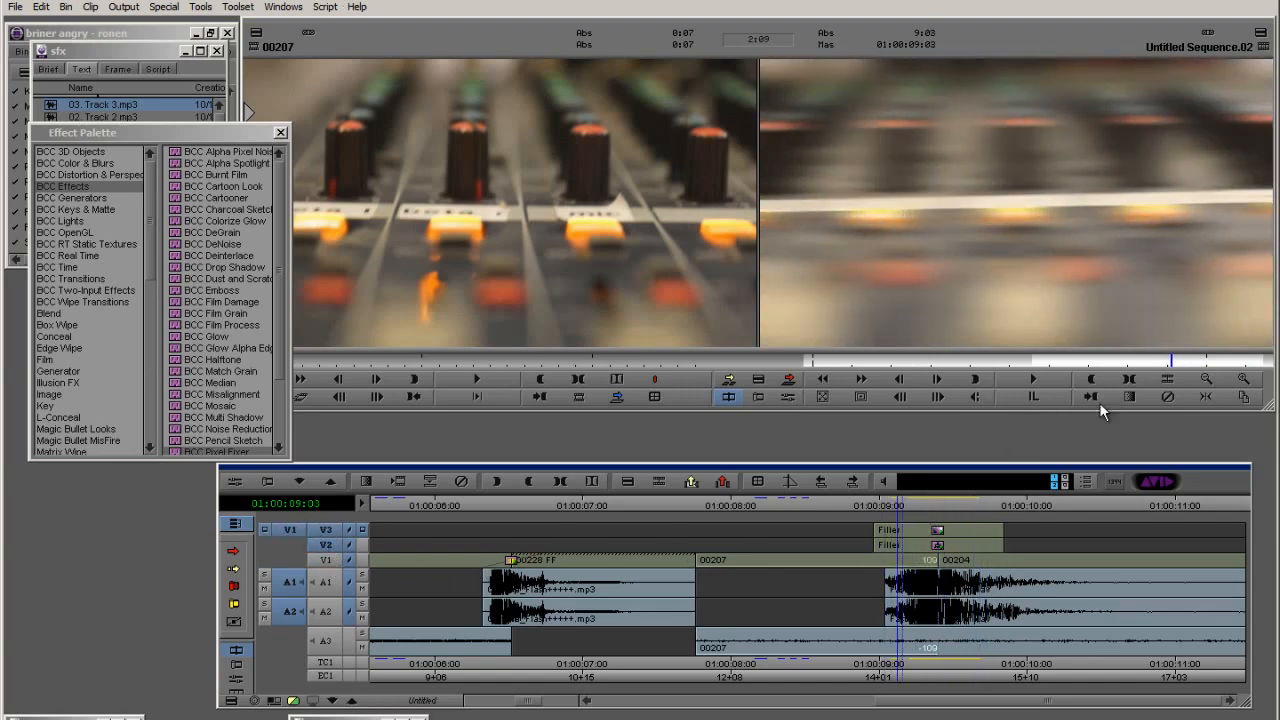
{"action": "left_click", "coordinate": [1130, 380]}
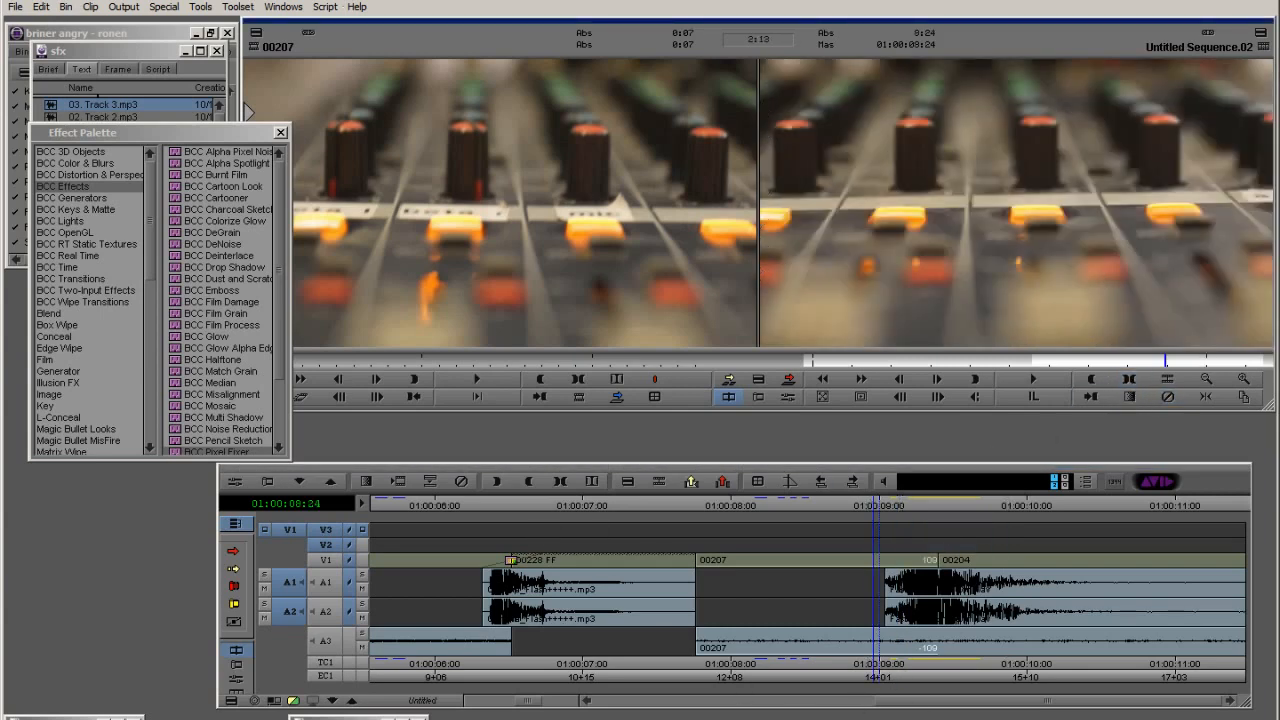
Patch the source video to V2 and add edits around the 00207–00204 cut at 01:00:09:01 and 01:00:09:19
{"action": "left_click_drag", "start_coordinate": [918, 573], "coordinate": [929, 572]}
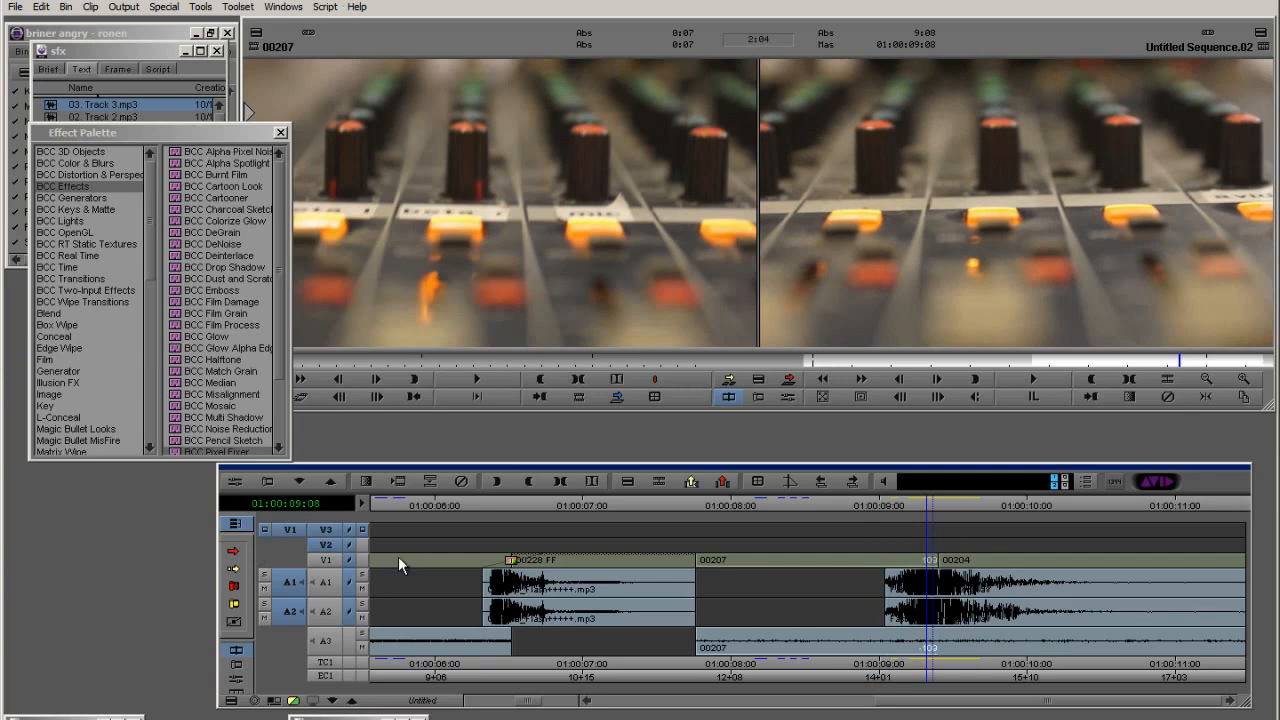
{"action": "left_click_drag", "start_coordinate": [330, 538], "coordinate": [324, 541]}
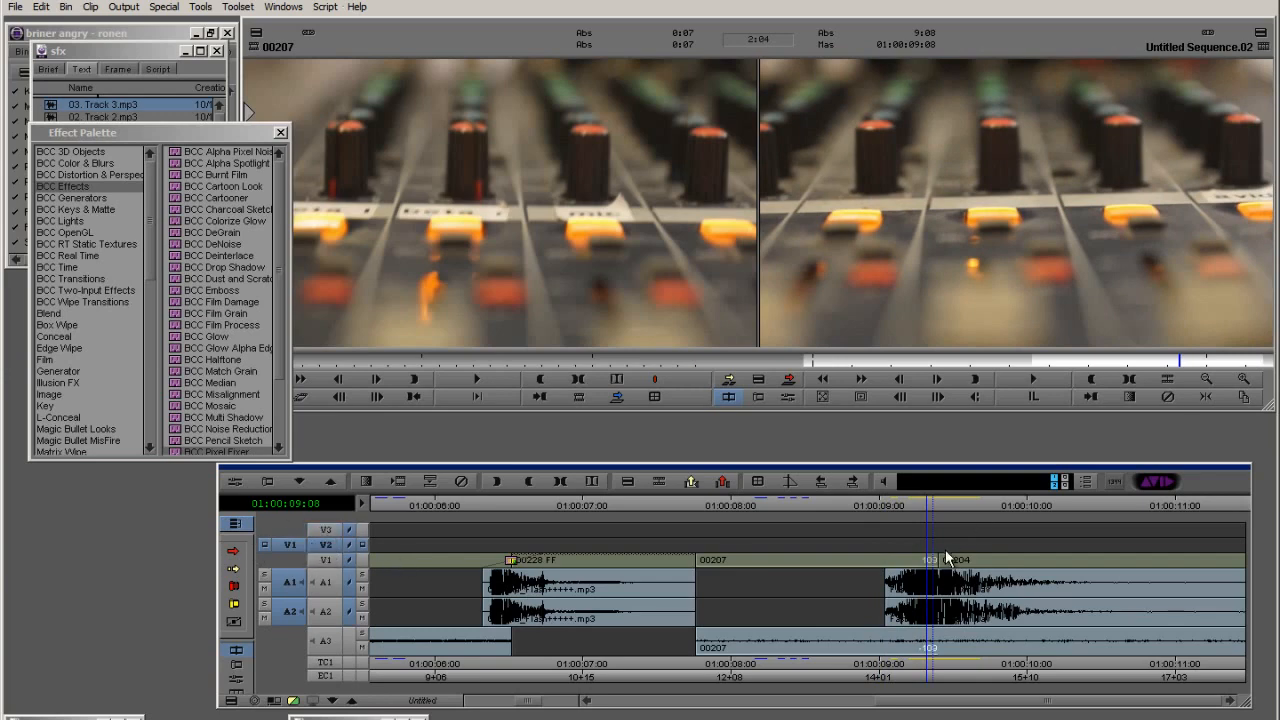
{"action": "left_click_drag", "start_coordinate": [947, 558], "coordinate": [886, 566]}
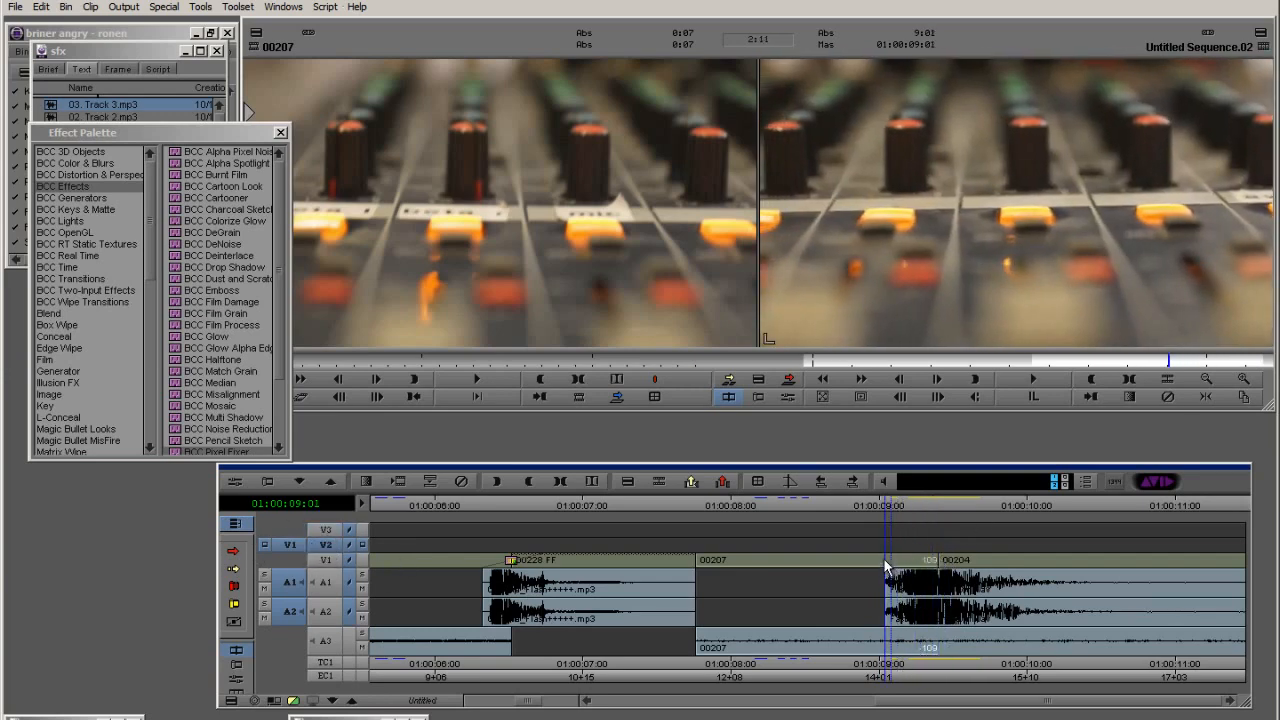
{"action": "left_click", "coordinate": [656, 484]}
{"action": "left_click", "coordinate": [941, 569]}
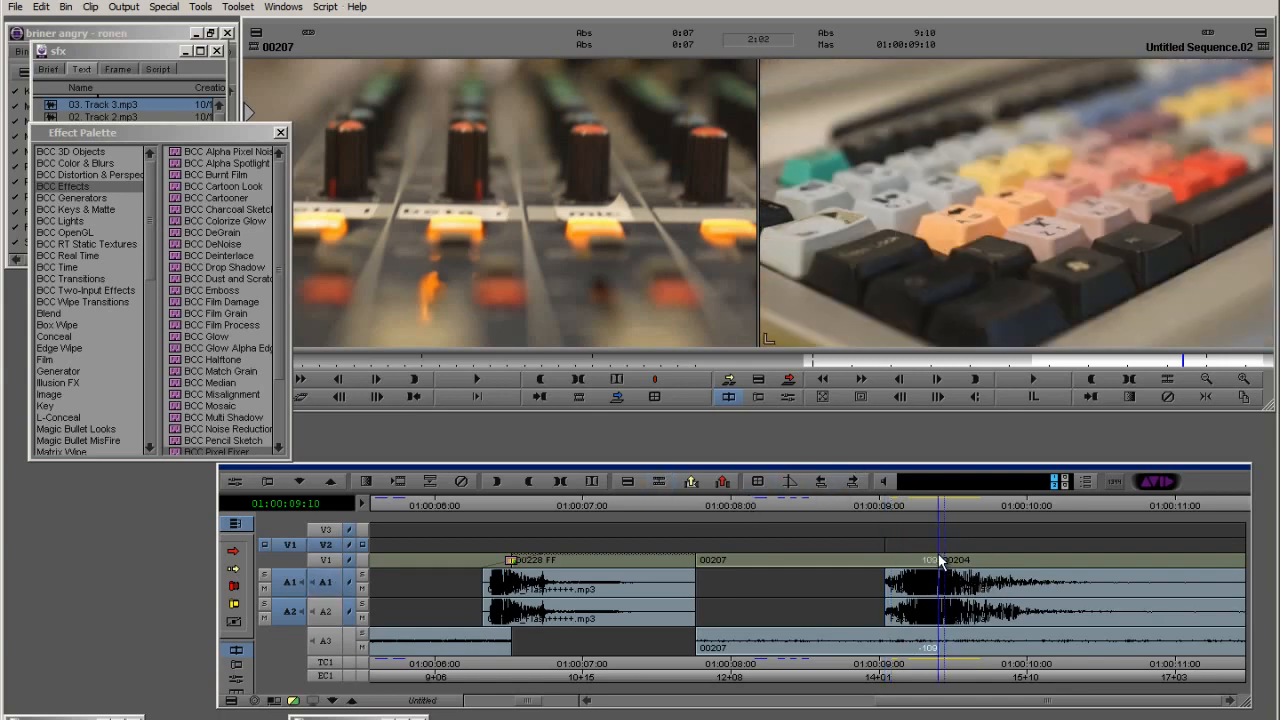
{"action": "left_click_drag", "start_coordinate": [943, 559], "coordinate": [994, 553]}
{"action": "left_click", "coordinate": [660, 481]}
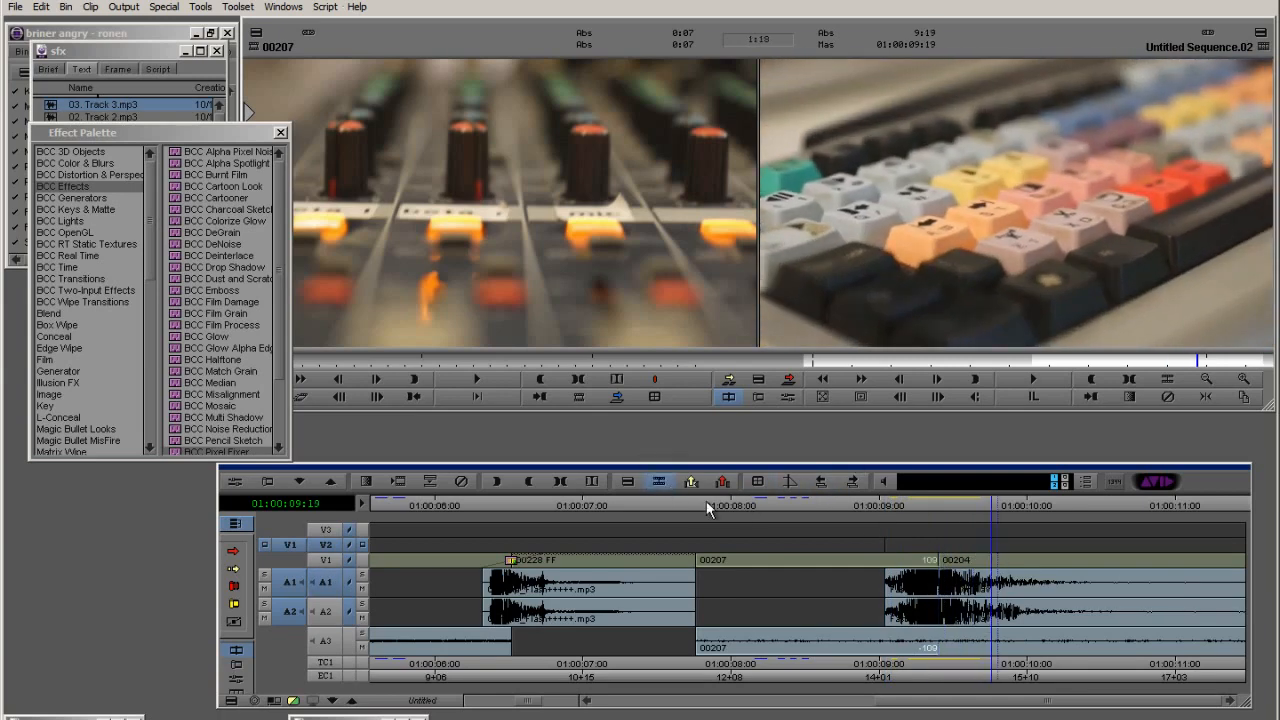
Park at 01:00:09:10 and apply the Image category's Paint Effect to the V2 filler segment above the cut
{"action": "left_click", "coordinate": [941, 562]}
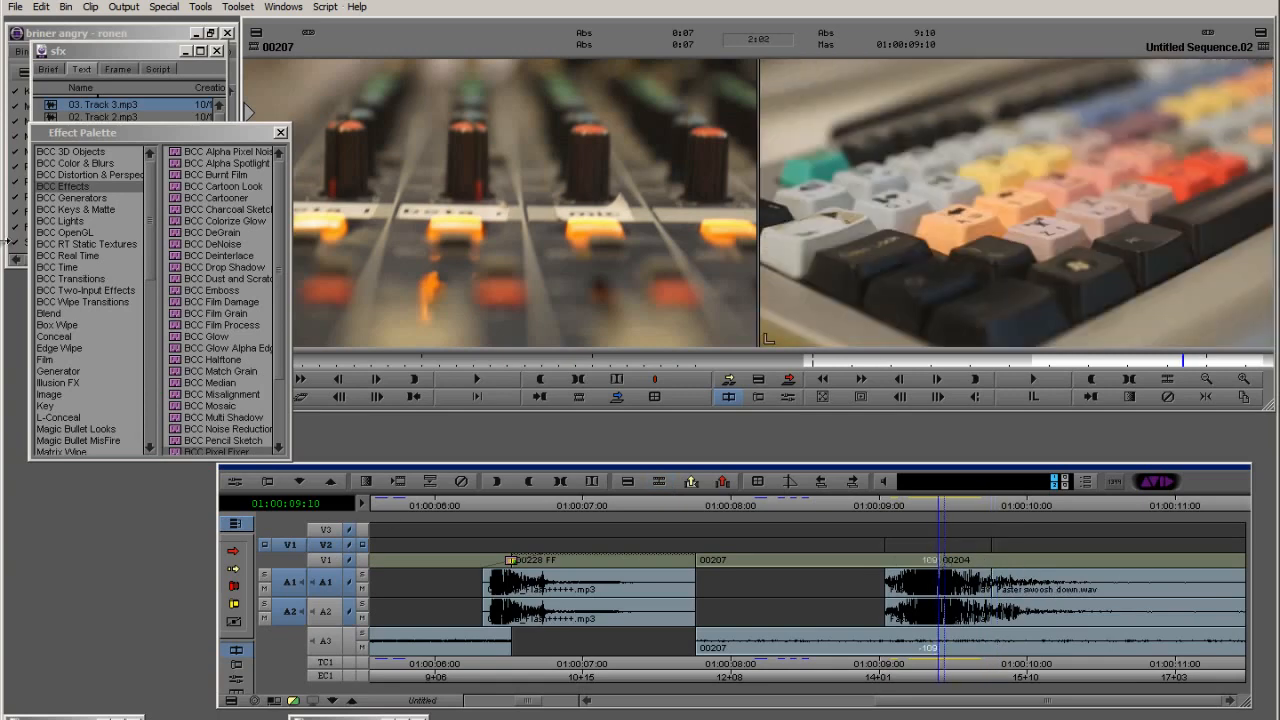
{"action": "left_click", "coordinate": [50, 394]}
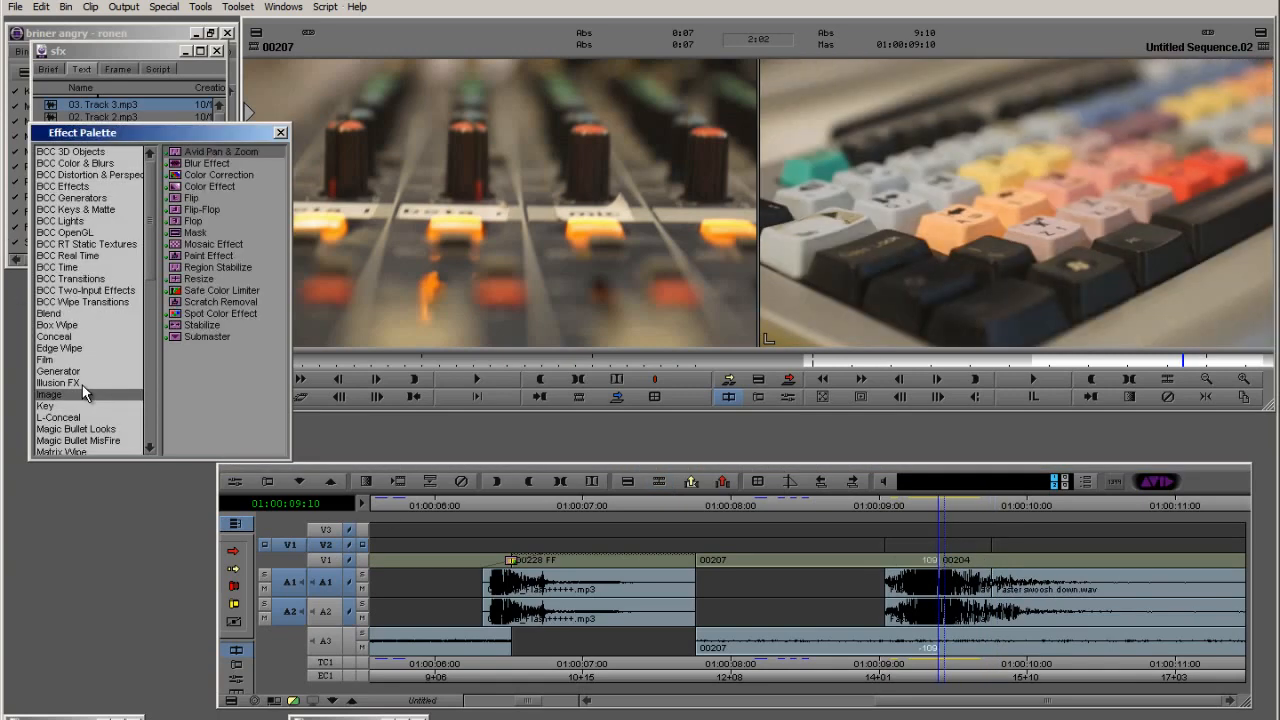
{"action": "mouse_move", "coordinate": [193, 256]}
{"action": "left_mouse_down"}
{"action": "mouse_move", "coordinate": [1052, 478]}
{"action": "mouse_move", "coordinate": [940, 548]}
{"action": "left_mouse_up"}
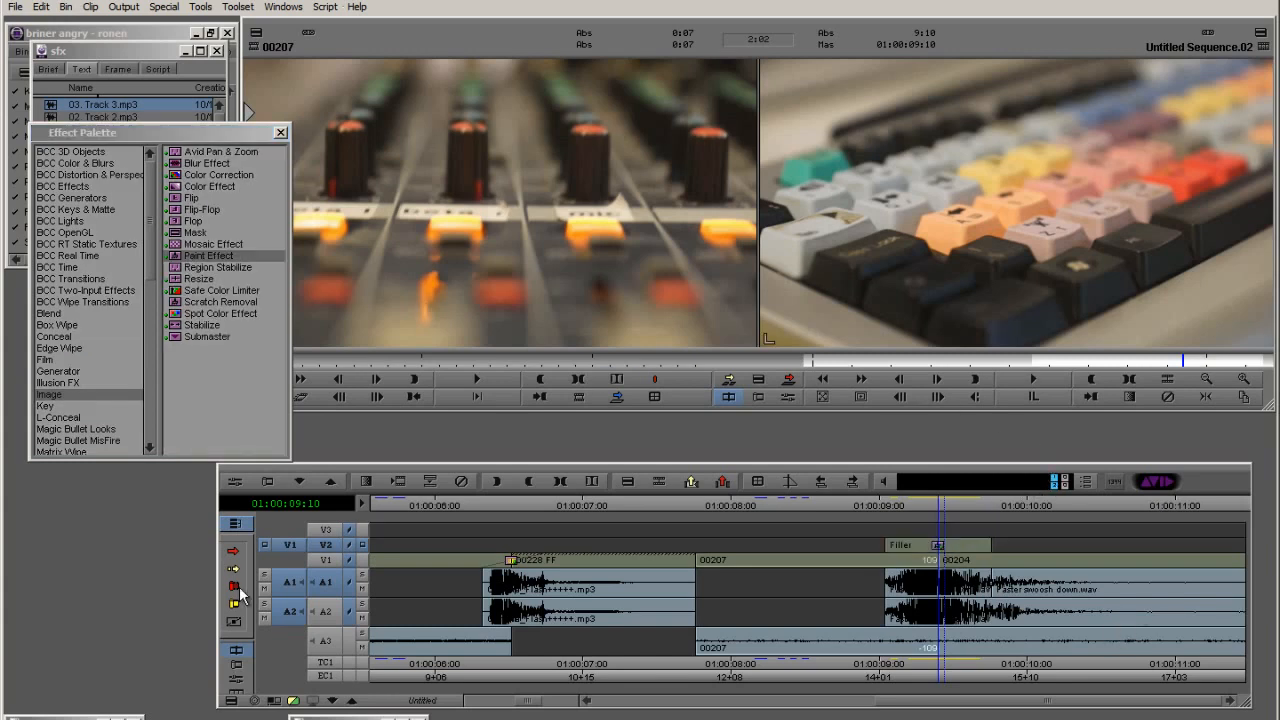
Open the Effect Editor for the V2 filler's Paint Effect and move its window clear of the screen edge
{"action": "left_click", "coordinate": [340, 583]}
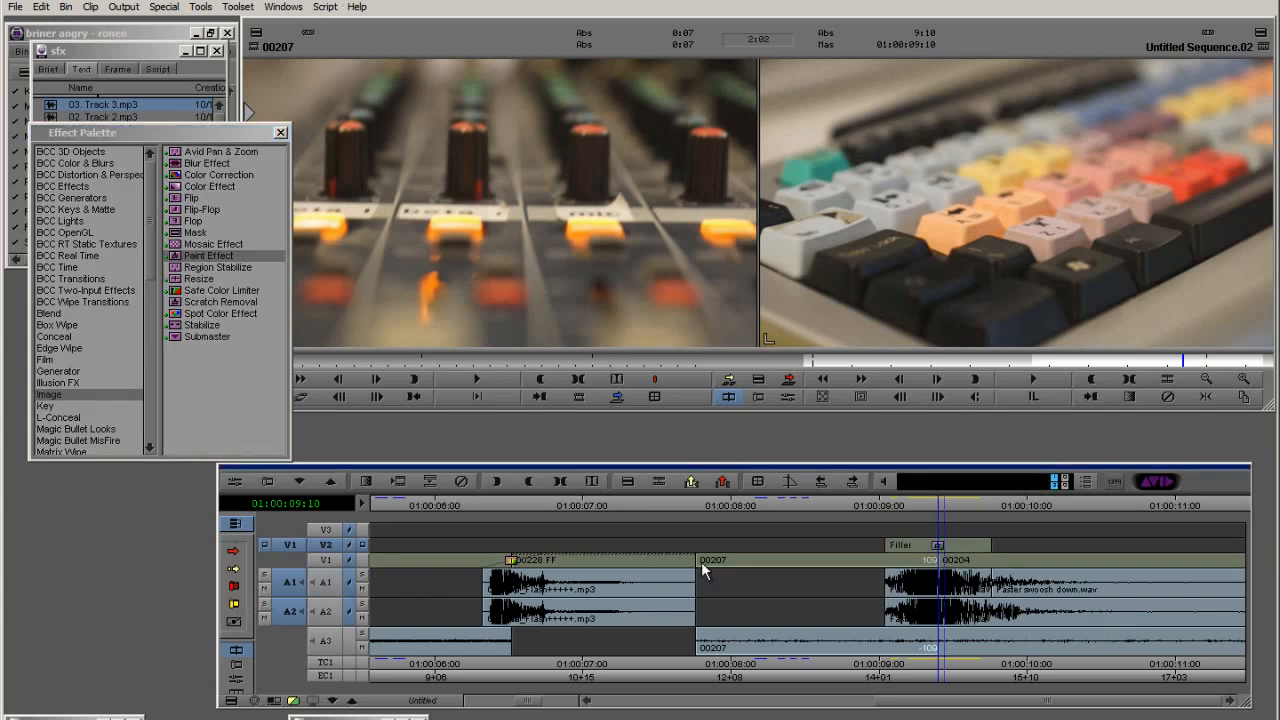
{"action": "left_click", "coordinate": [236, 486]}
{"action": "left_click_drag", "start_coordinate": [69, 23], "coordinate": [152, 75]}
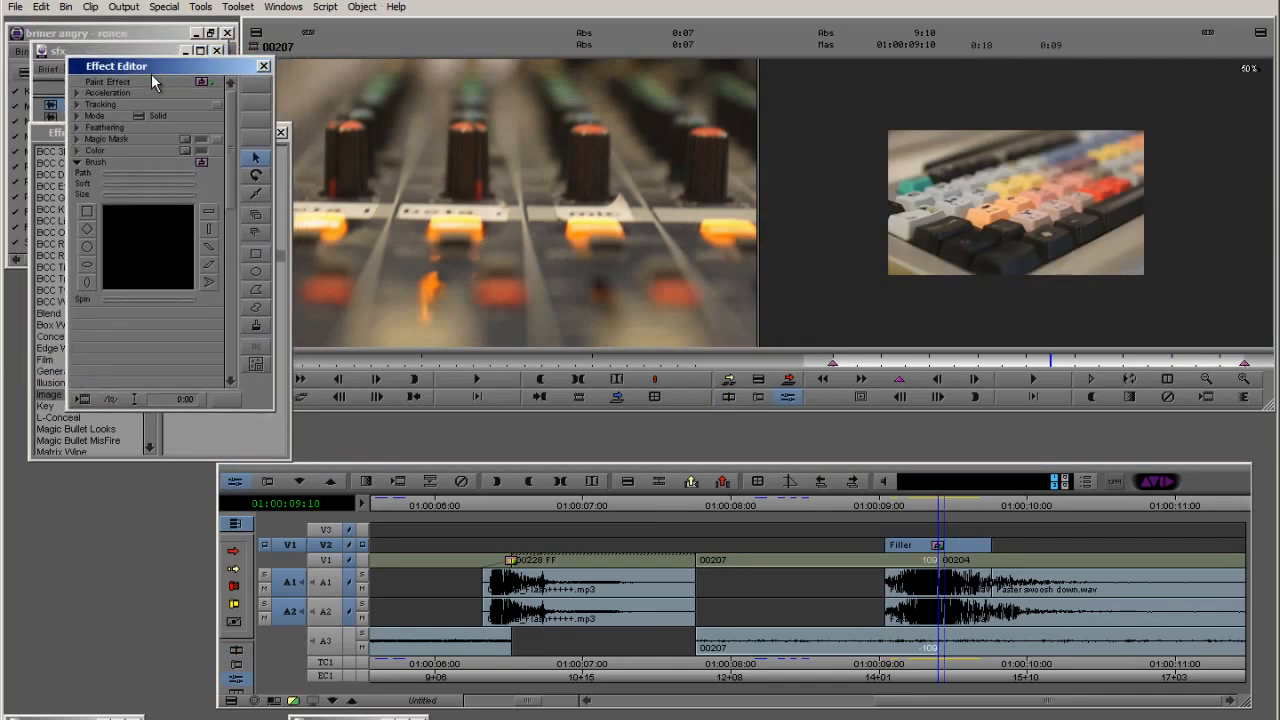
Draw a rectangle extending beyond the whole frame in the Paint Effect and set its mode to Blur
{"action": "left_click_drag", "start_coordinate": [272, 409], "coordinate": [272, 432]}
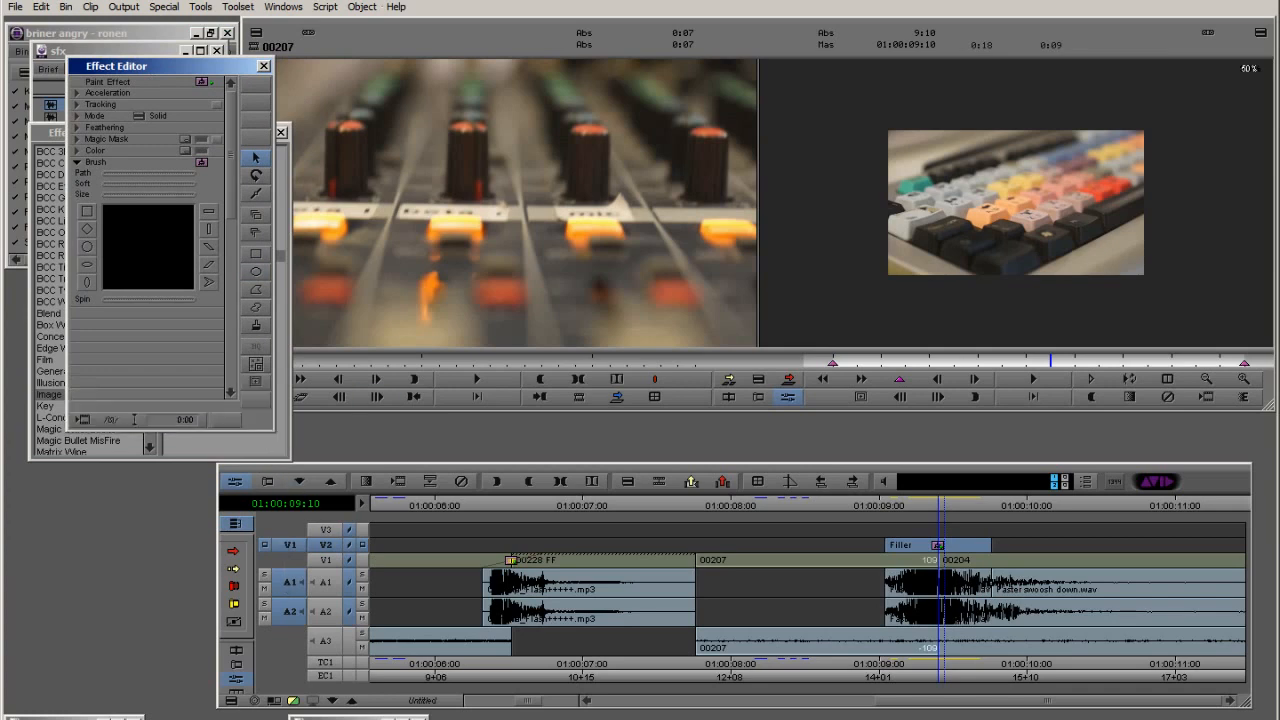
{"action": "left_click", "coordinate": [570, 398]}
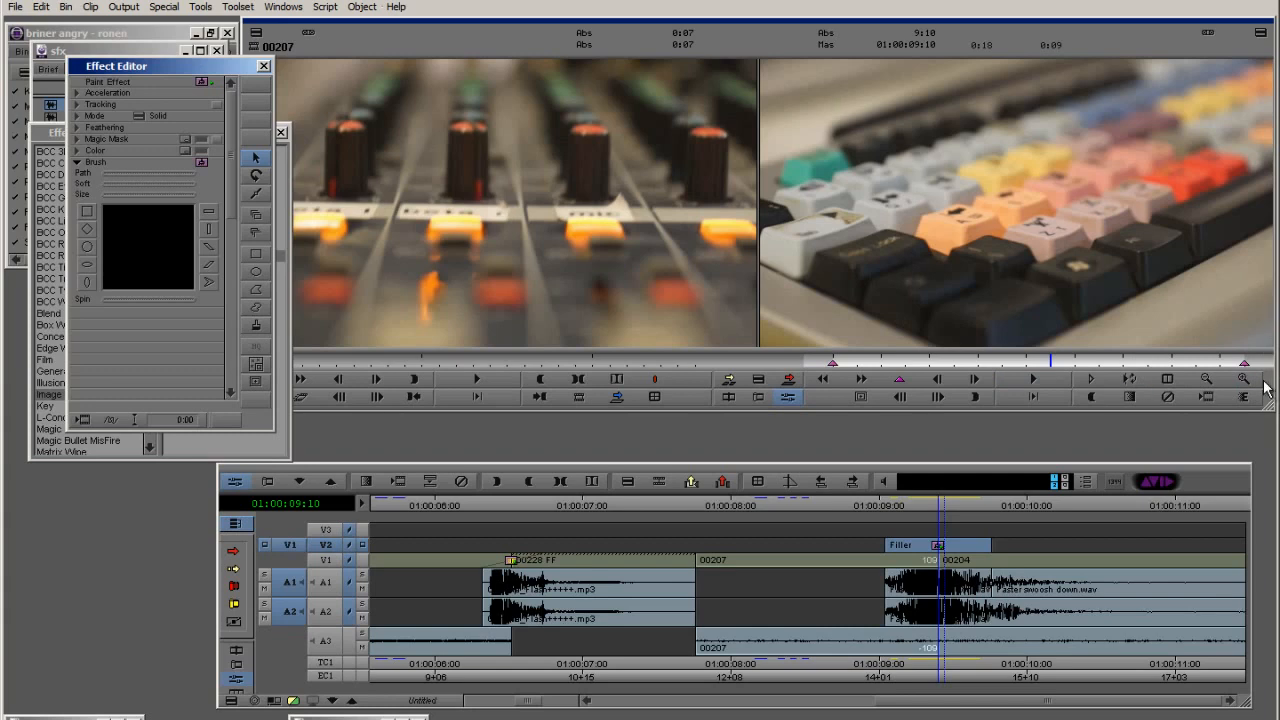
{"action": "left_click", "coordinate": [1205, 378]}
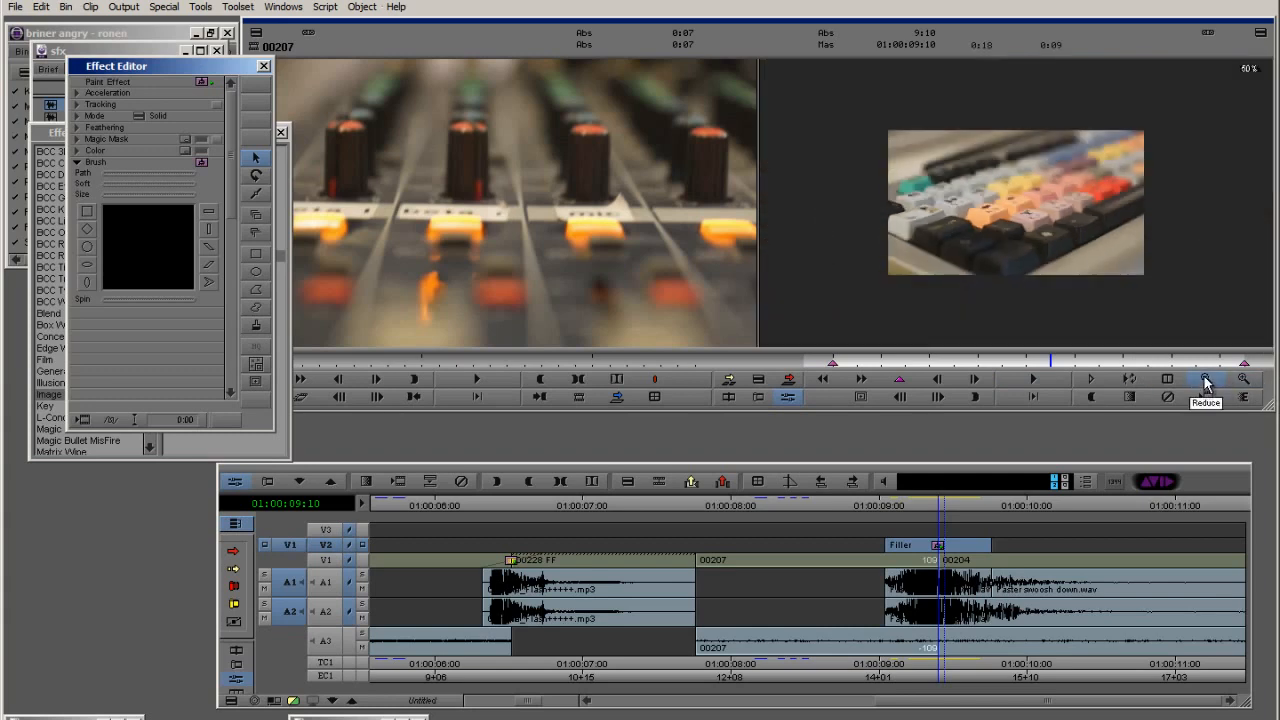
{"action": "left_click", "coordinate": [256, 254]}
{"action": "mouse_move", "coordinate": [844, 100]}
{"action": "left_mouse_down"}
{"action": "mouse_move", "coordinate": [1046, 277]}
{"action": "mouse_move", "coordinate": [1197, 298]}
{"action": "left_mouse_up"}
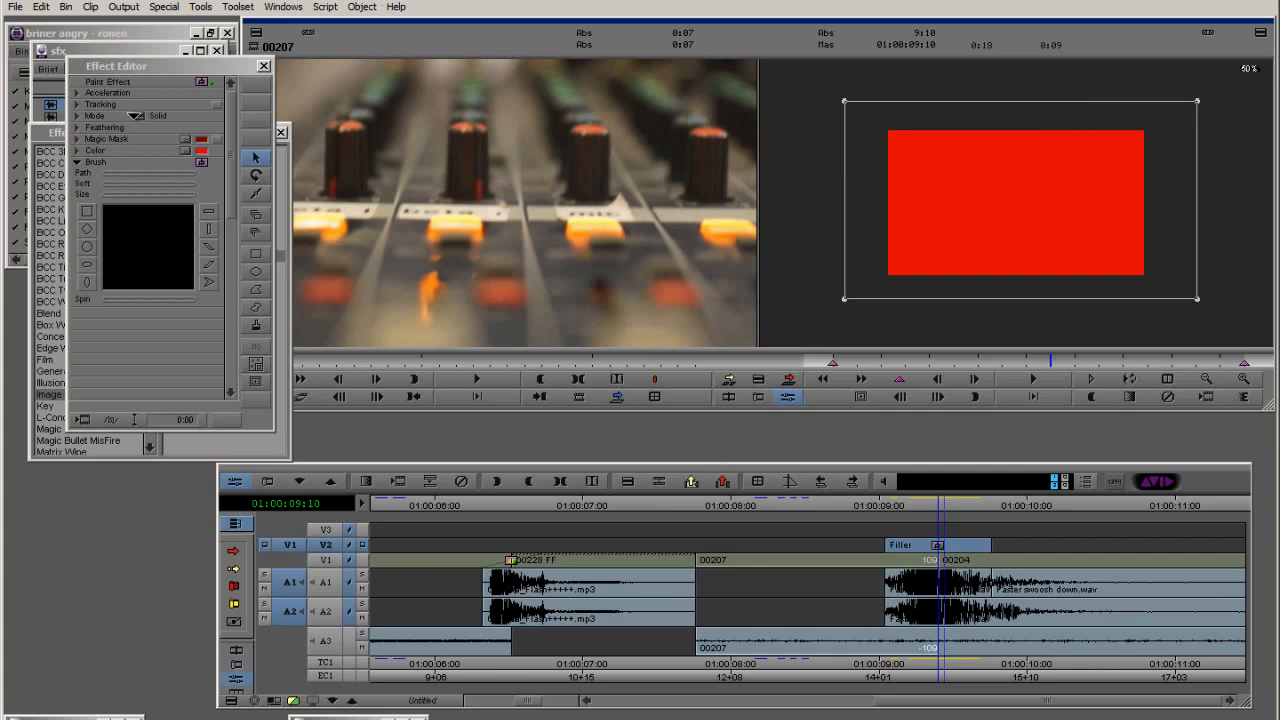
{"action": "left_click", "coordinate": [139, 116]}
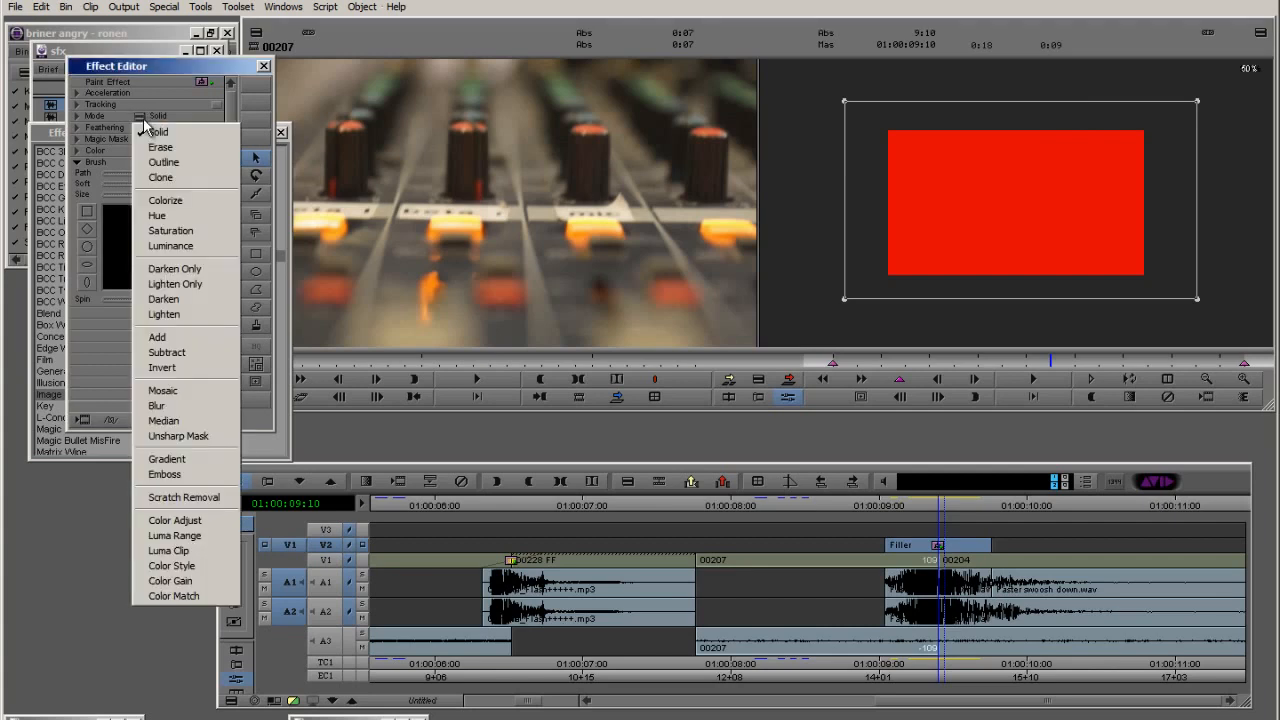
{"action": "left_click", "coordinate": [190, 405]}
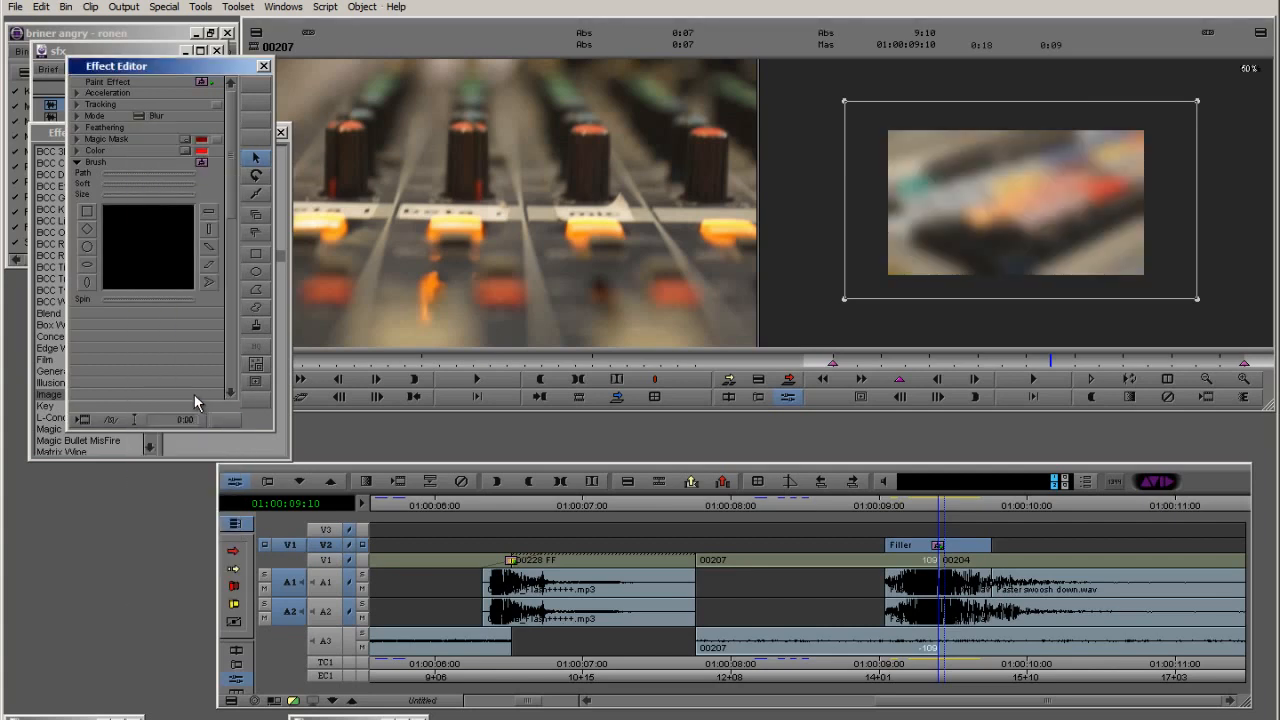
Expand the Mode settings and set the rectangle's horizontal blur to 99 and vertical blur to 0
{"action": "left_click", "coordinate": [77, 116]}
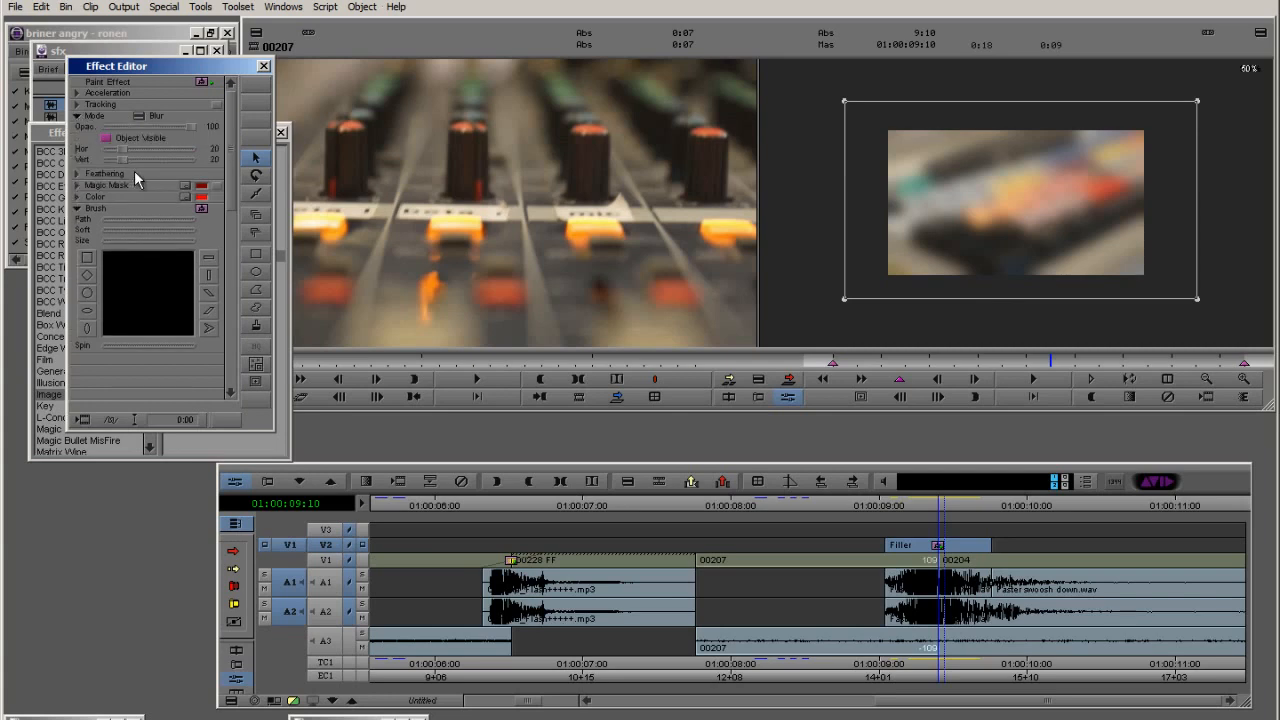
{"action": "left_click_drag", "start_coordinate": [127, 150], "coordinate": [161, 152]}
{"action": "left_click_drag", "start_coordinate": [122, 160], "coordinate": [5, 162]}
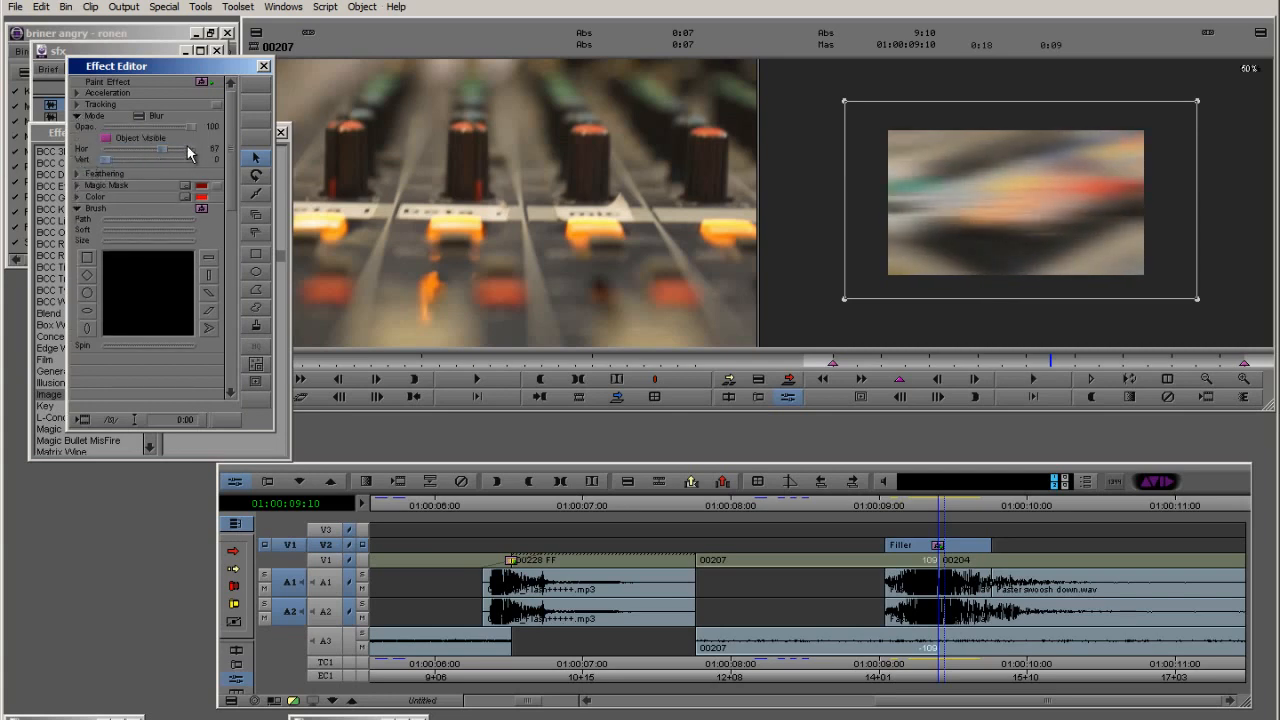
{"action": "left_click_drag", "start_coordinate": [164, 150], "coordinate": [216, 170]}
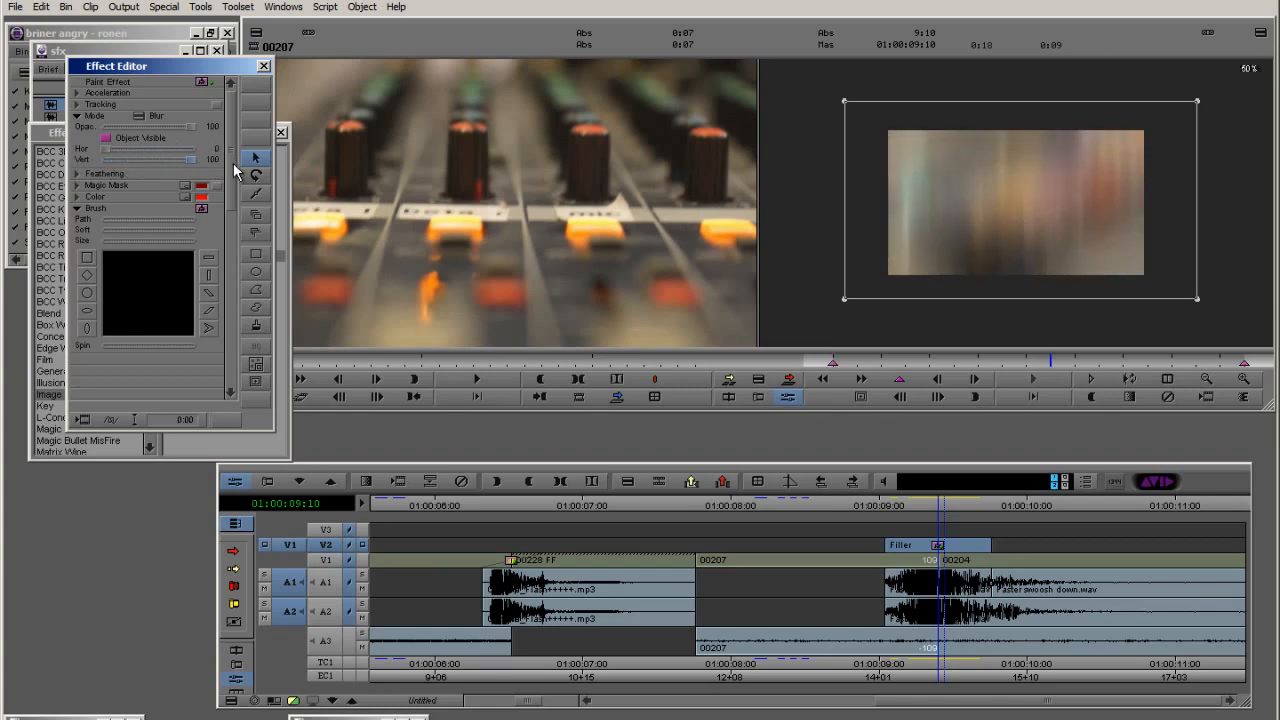
{"action": "left_click_drag", "start_coordinate": [102, 152], "coordinate": [183, 153]}
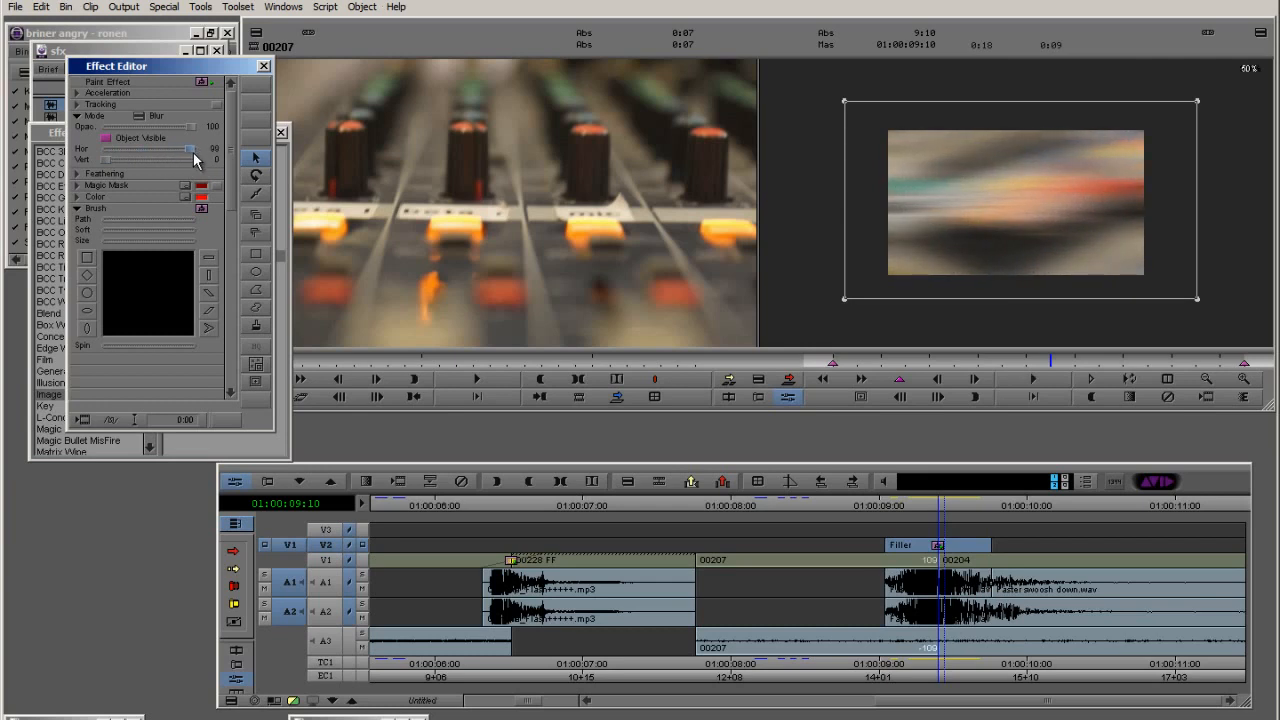
Add a keyframe at 01:00:09:10, set the horizontal blur to 0 at the first and last keyframes, and close the Effect Editor
{"action": "left_click", "coordinate": [900, 382]}
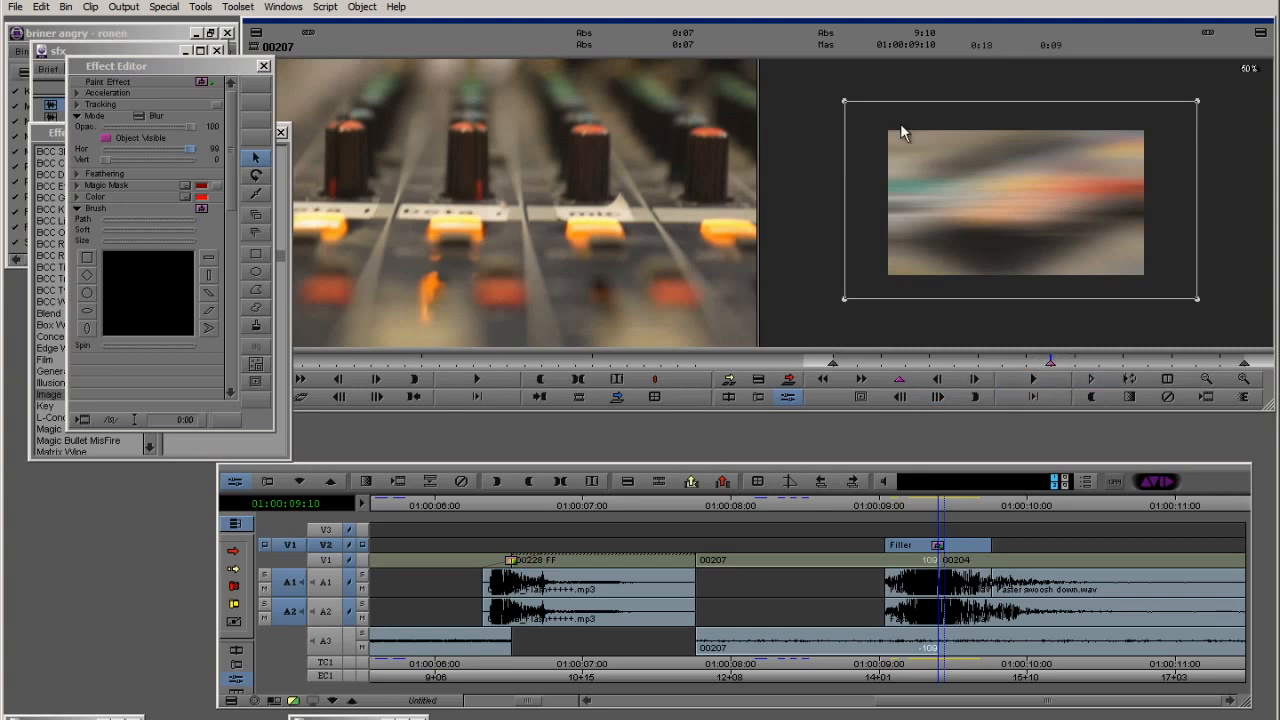
{"action": "left_click_drag", "start_coordinate": [1020, 362], "coordinate": [833, 366]}
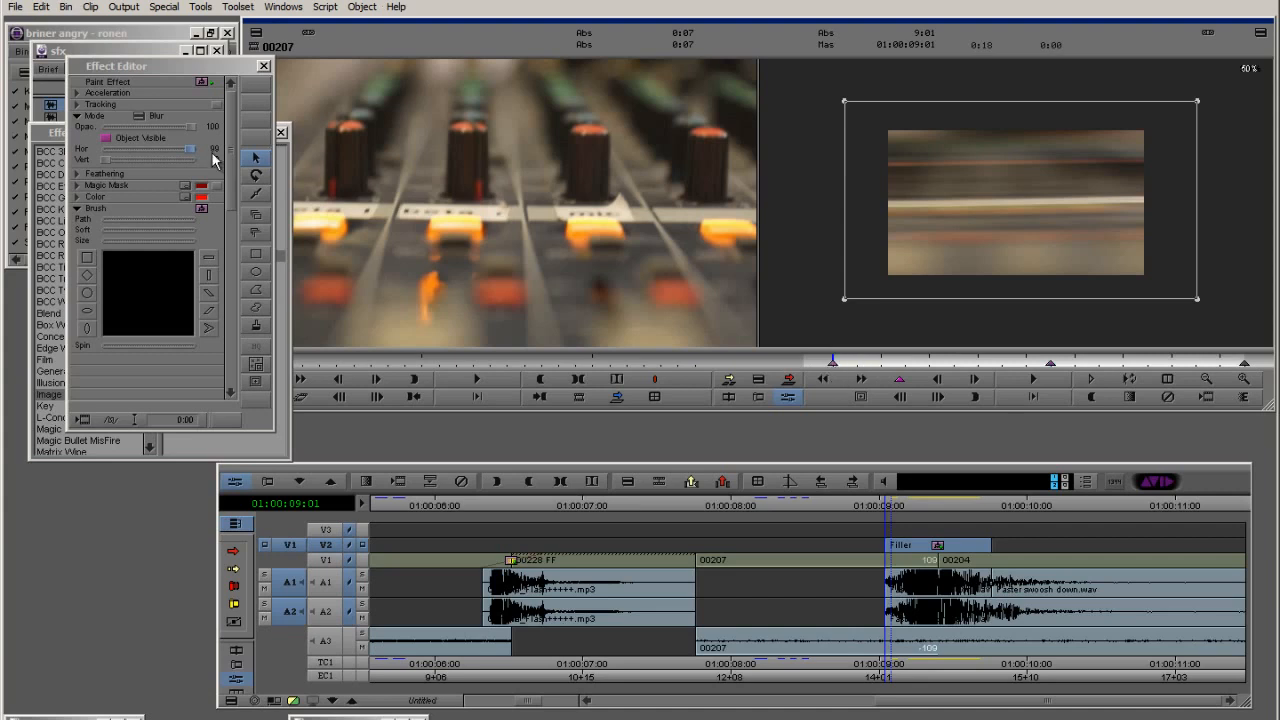
{"action": "left_click_drag", "start_coordinate": [190, 149], "coordinate": [52, 156]}
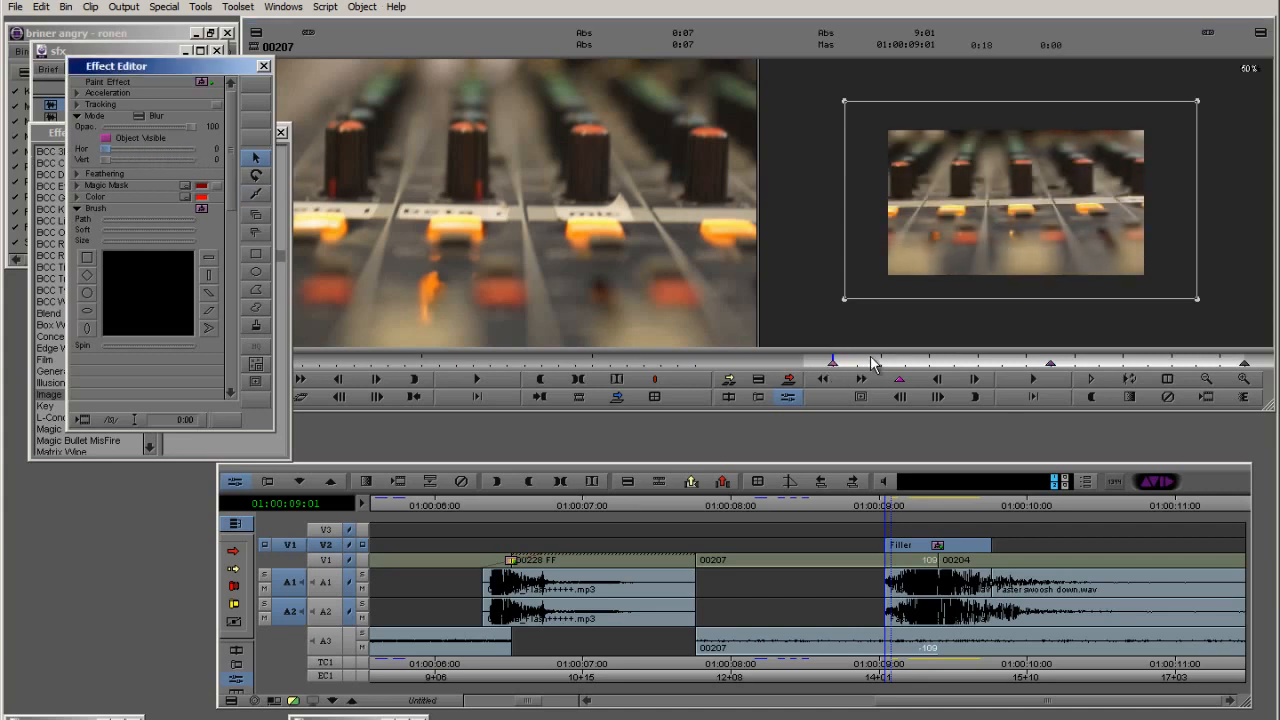
{"action": "left_click", "coordinate": [1244, 362]}
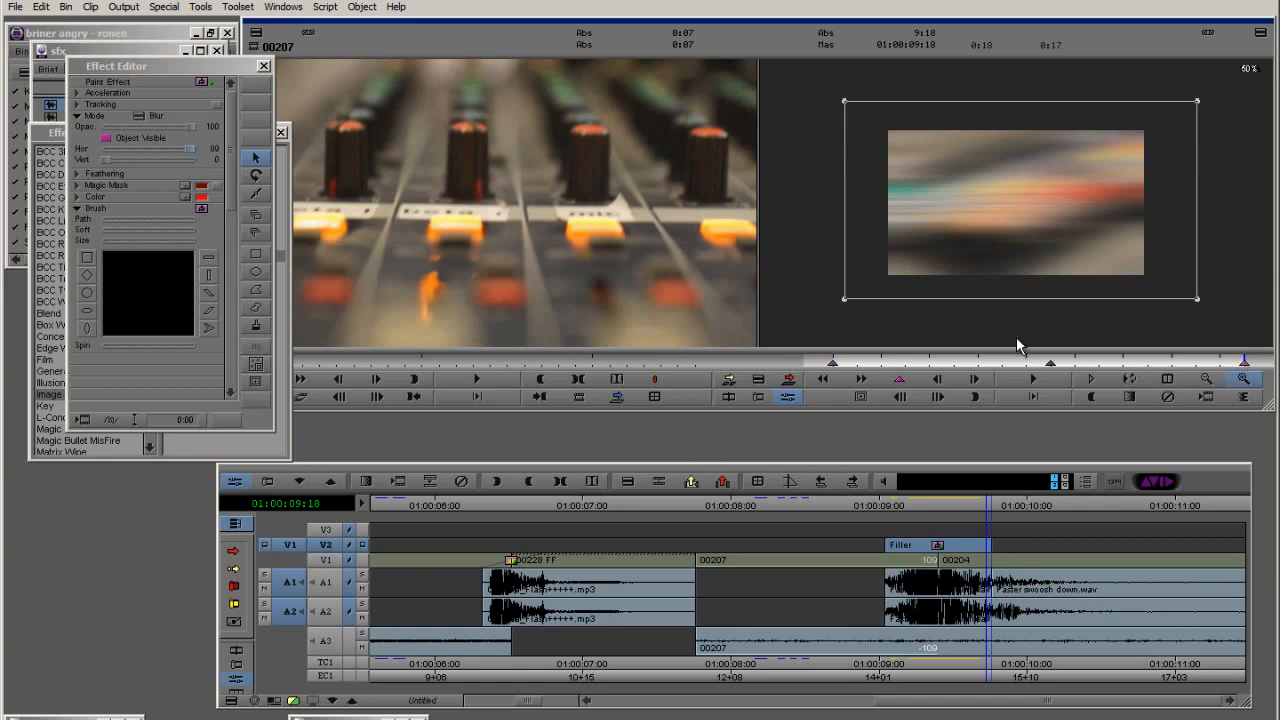
{"action": "left_click_drag", "start_coordinate": [190, 150], "coordinate": [56, 153]}
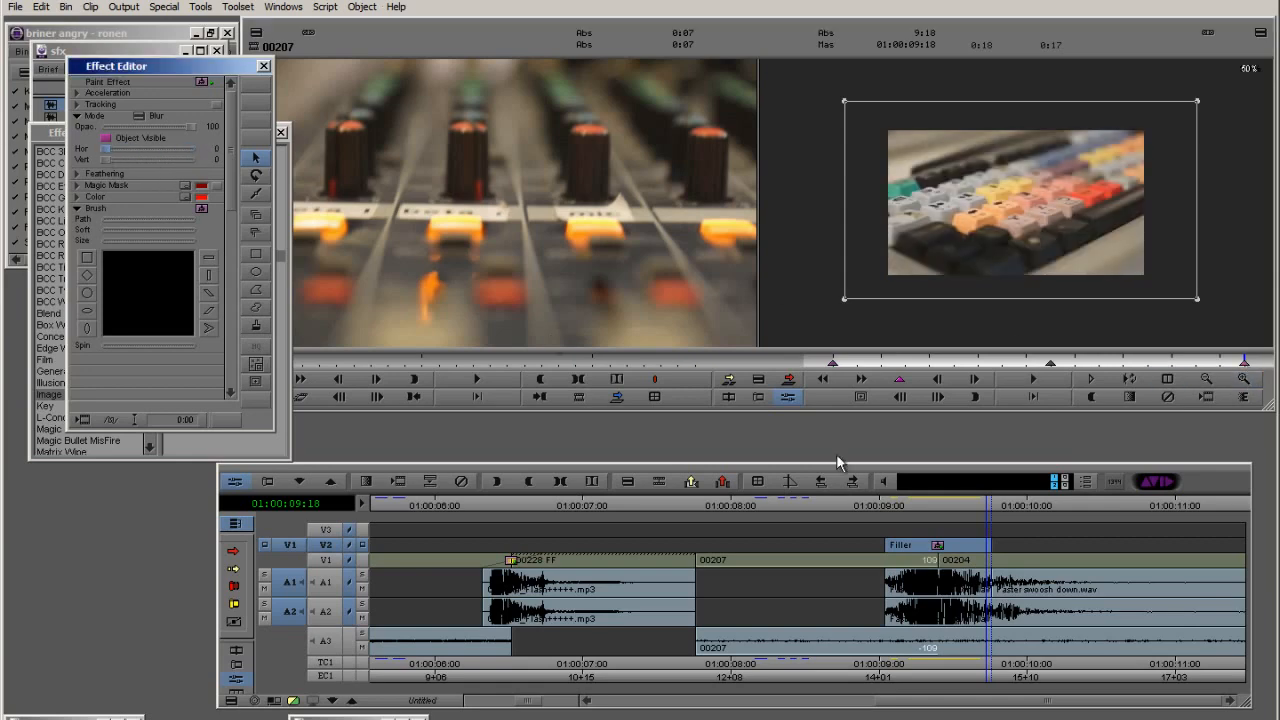
{"action": "left_click", "coordinate": [833, 363]}
{"action": "key", "text": "space"}
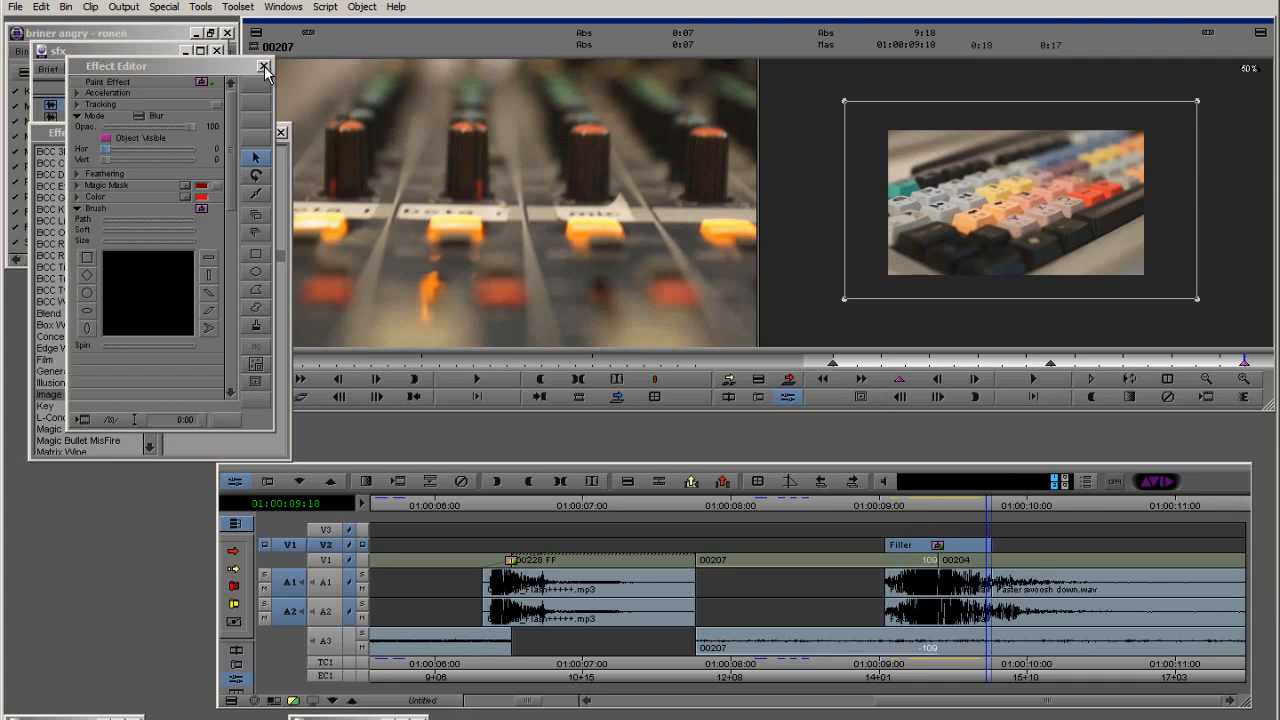
{"action": "left_click", "coordinate": [264, 66]}
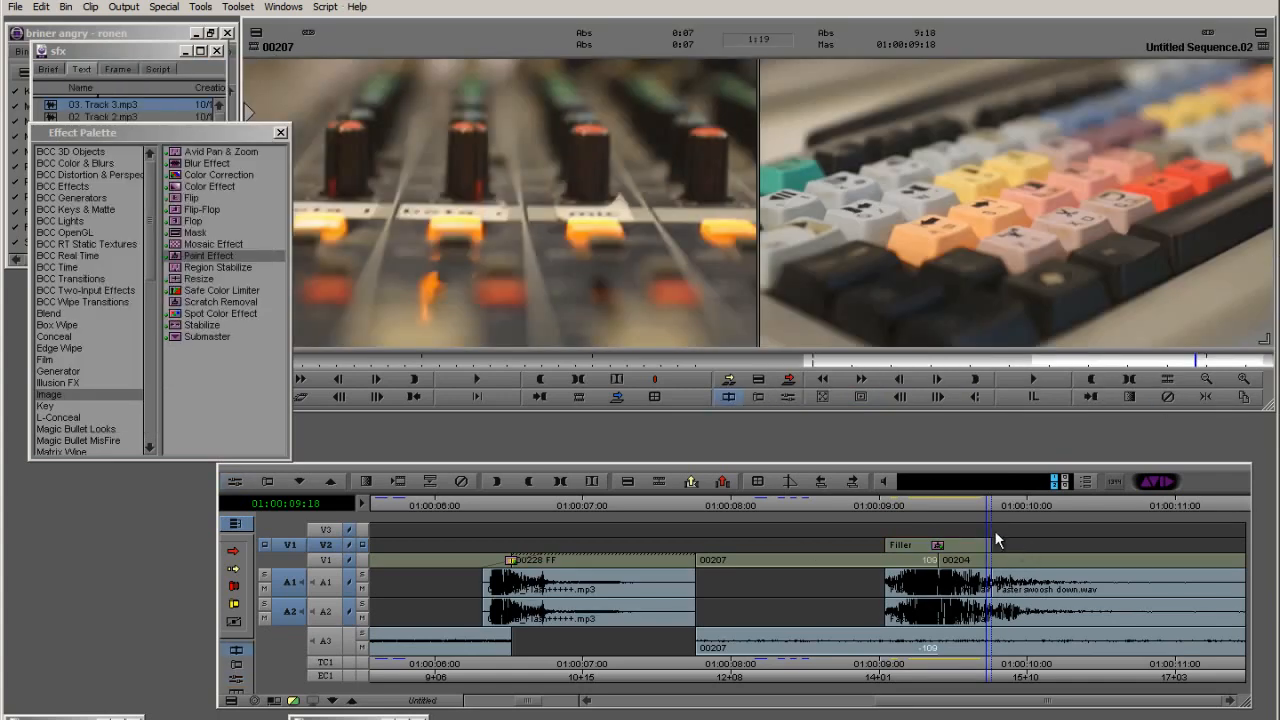
Patch the source video to V3, deselect V2, and add edits to the V3 filler at 01:00:09:01 and 01:00:09:19
{"action": "left_click", "coordinate": [924, 561]}
{"action": "left_click", "coordinate": [940, 561]}
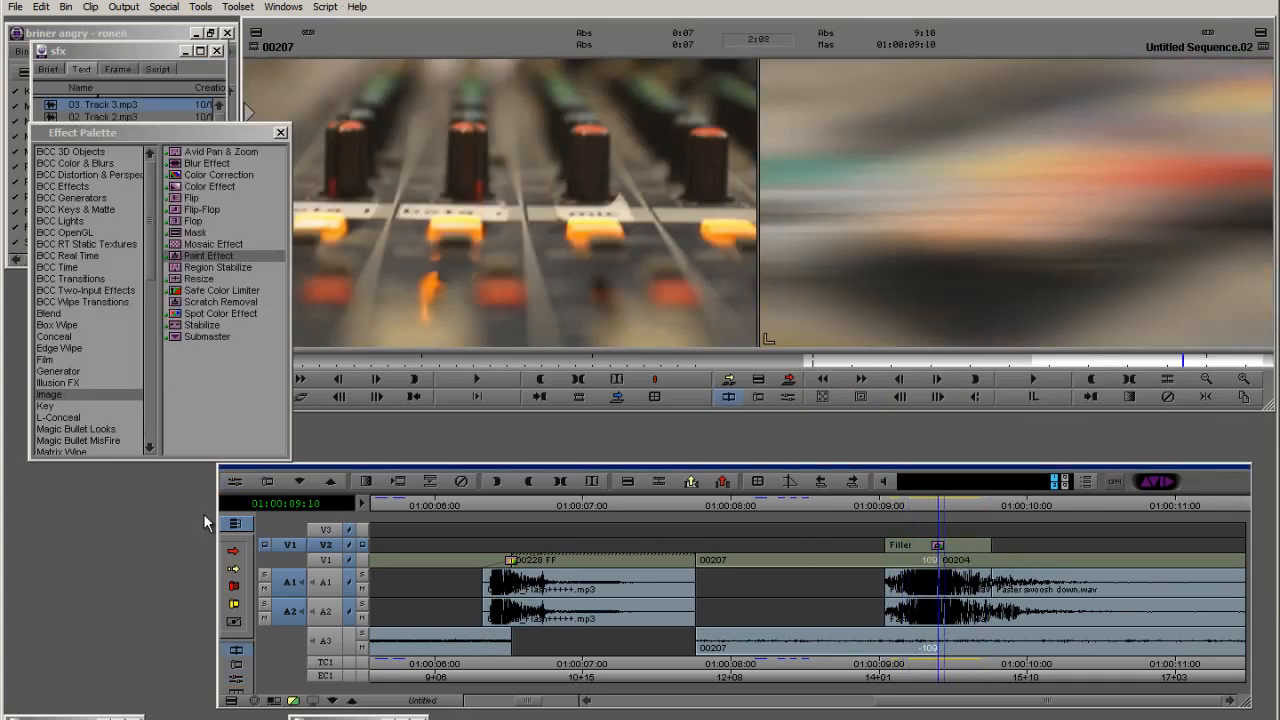
{"action": "left_click", "coordinate": [327, 531]}
{"action": "left_click", "coordinate": [333, 550]}
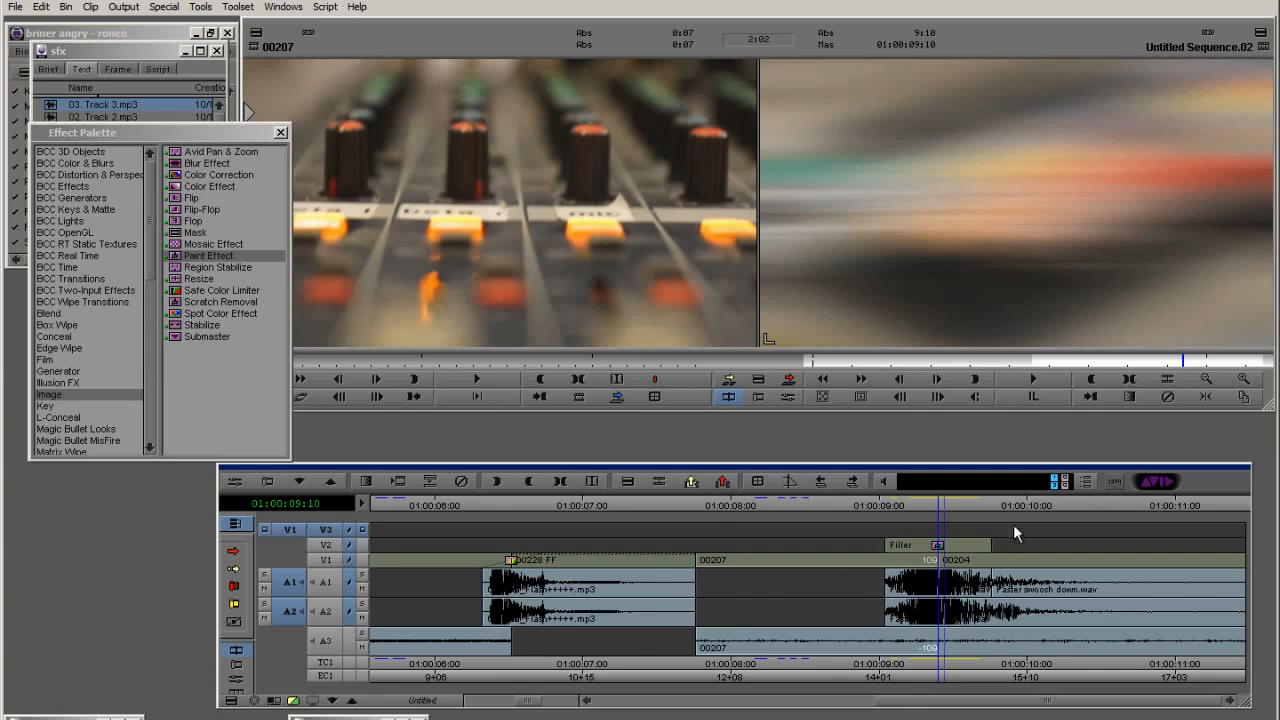
{"action": "key", "text": "ctrl+bracketright"}
{"action": "key", "text": "ctrl+bracketright"}
{"action": "key", "text": "ctrl+bracketleft"}
{"action": "left_click", "coordinate": [714, 560]}
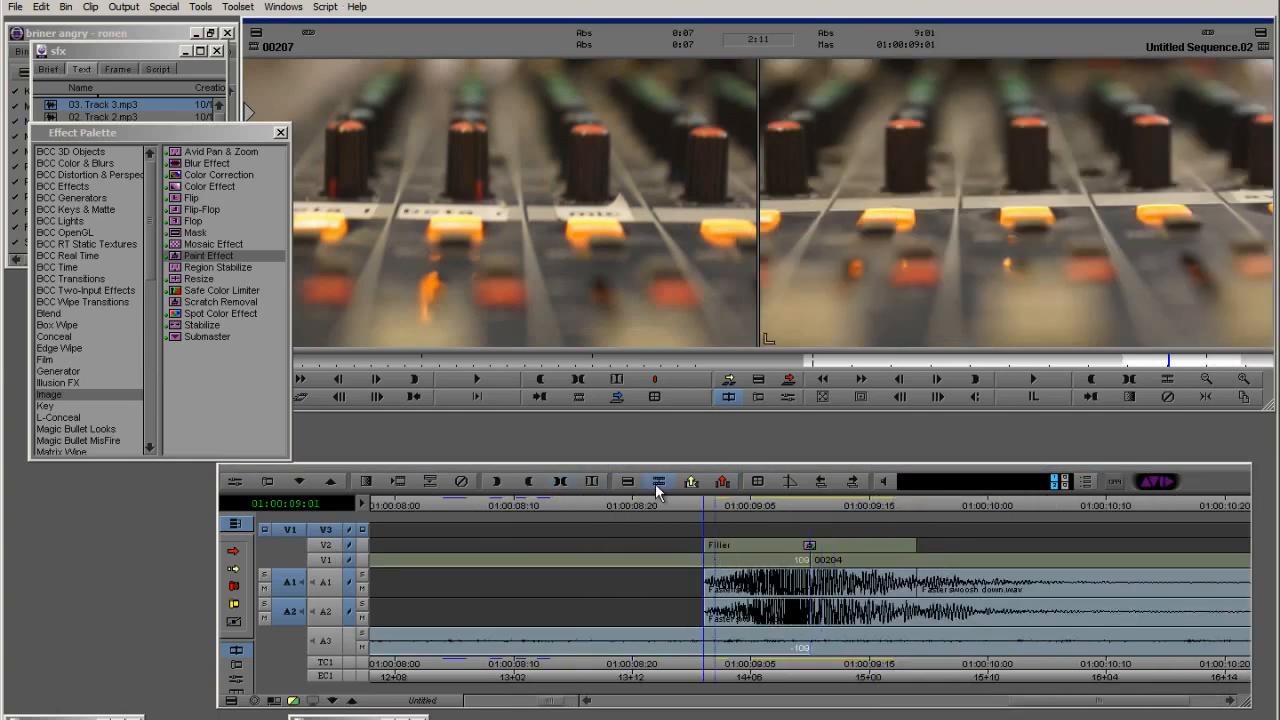
{"action": "left_click_drag", "start_coordinate": [712, 556], "coordinate": [920, 572]}
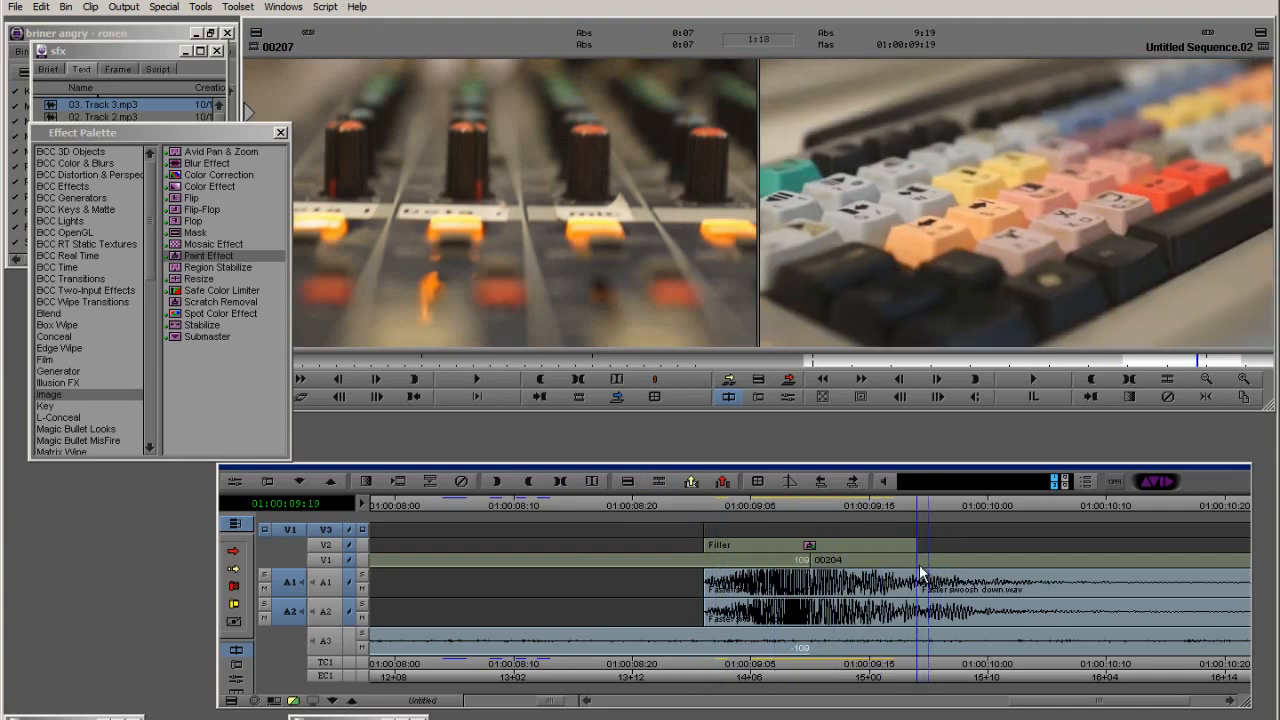
Apply the Image category's Color Effect to the V3 filler segment and open its Effect Editor parked at 01:00:09:10
{"action": "left_click", "coordinate": [788, 544]}
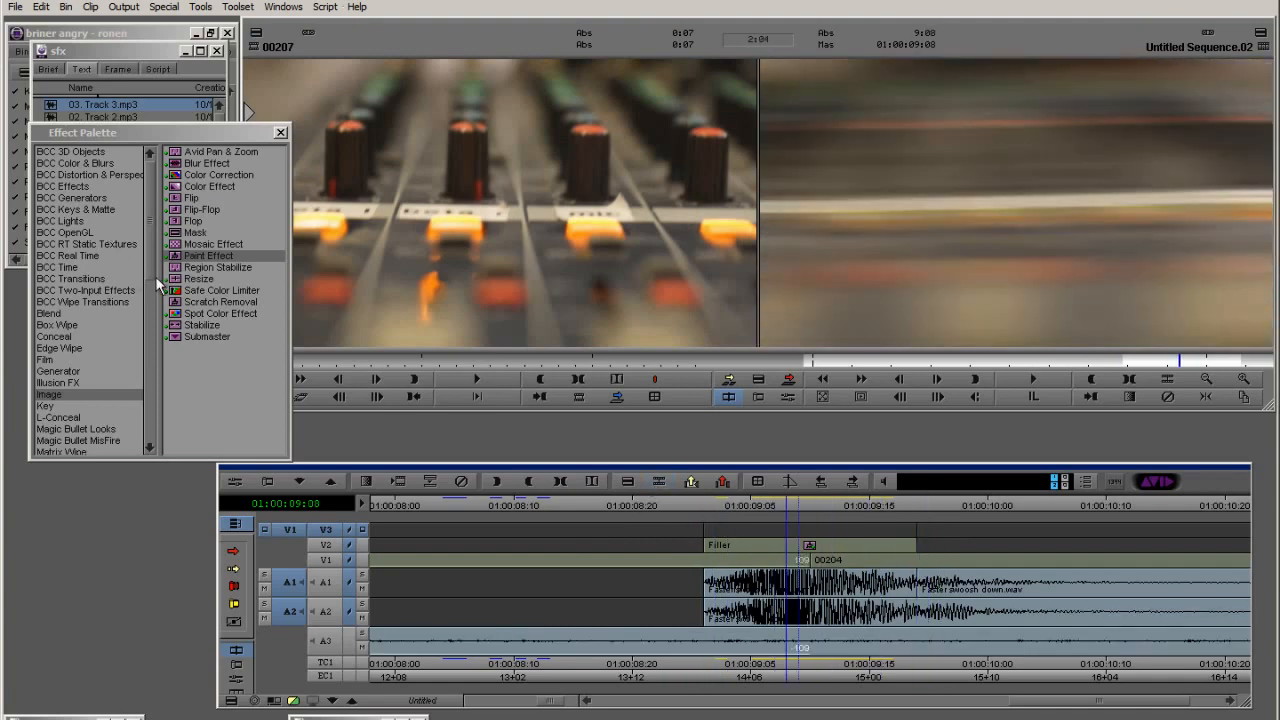
{"action": "left_click_drag", "start_coordinate": [183, 187], "coordinate": [825, 531]}
{"action": "left_click", "coordinate": [810, 552]}
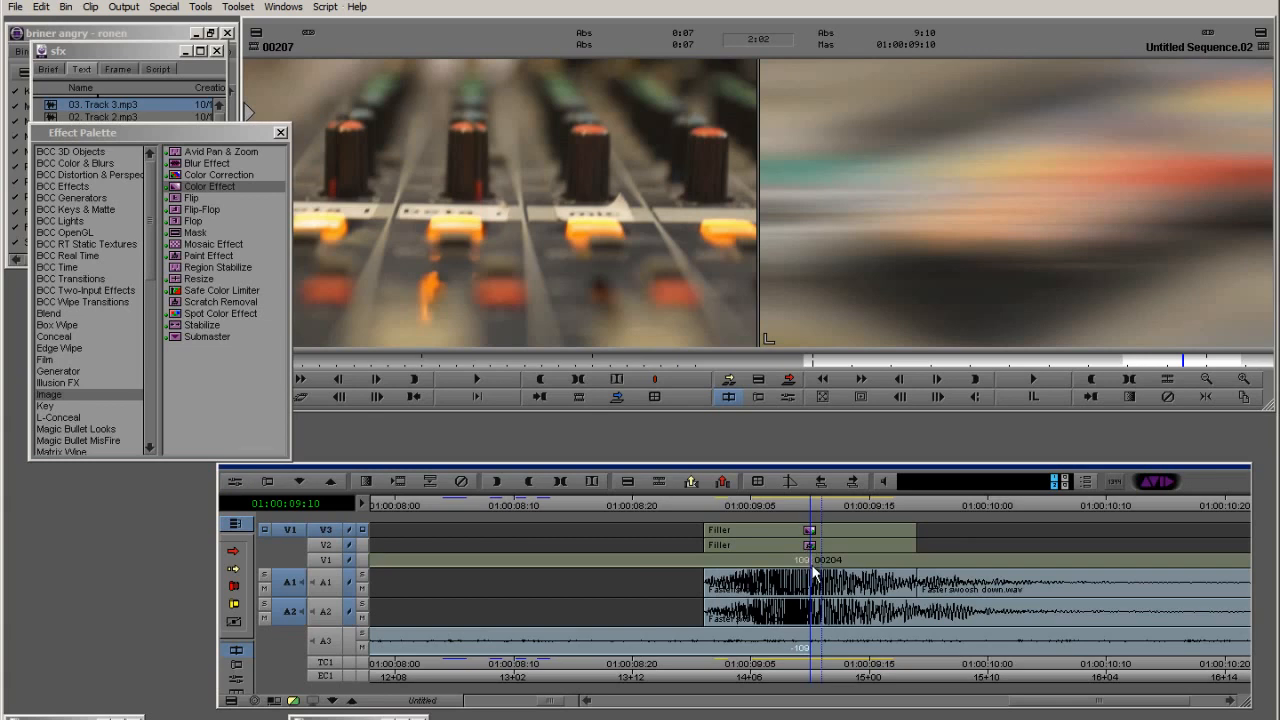
{"action": "left_click", "coordinate": [267, 481]}
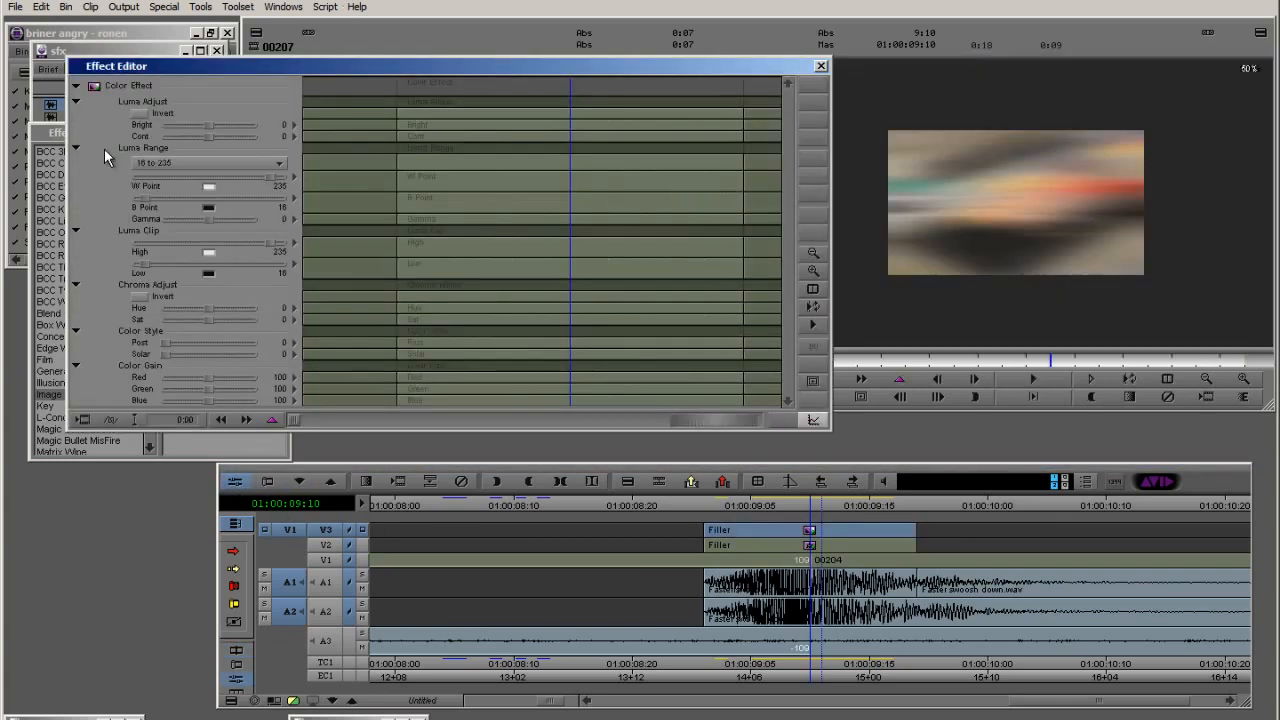
Add Color Effect keyframes at 01:00:09:10, 01:00:09:01 and 01:00:09:18 on the V3 filler
{"action": "left_click", "coordinate": [899, 379]}
{"action": "left_click_drag", "start_coordinate": [930, 362], "coordinate": [822, 358]}
{"action": "left_click_drag", "start_coordinate": [696, 68], "coordinate": [591, 72]}
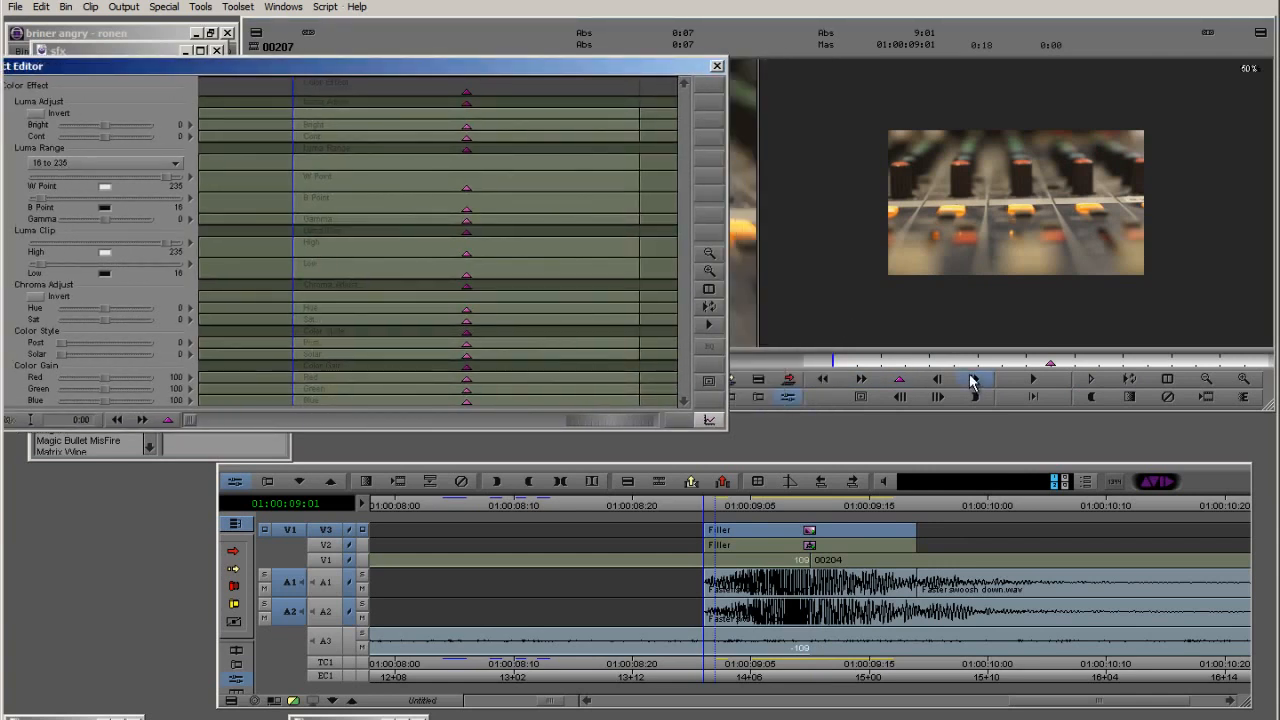
{"action": "left_click", "coordinate": [899, 379]}
{"action": "left_click_drag", "start_coordinate": [848, 366], "coordinate": [1246, 371]}
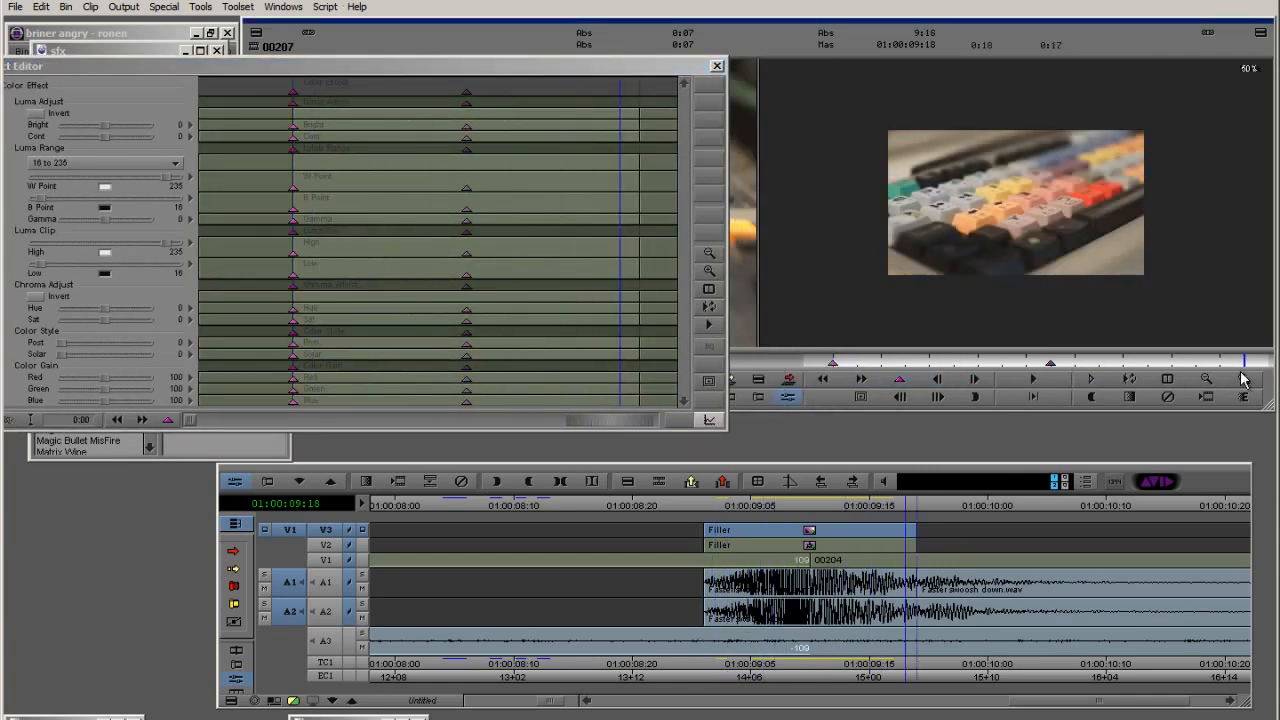
{"action": "left_click", "coordinate": [899, 379]}
Lower the Luma Range white point at the 01:00:09:10 keyframe and close the Effect Editor
{"action": "left_click", "coordinate": [1048, 364]}
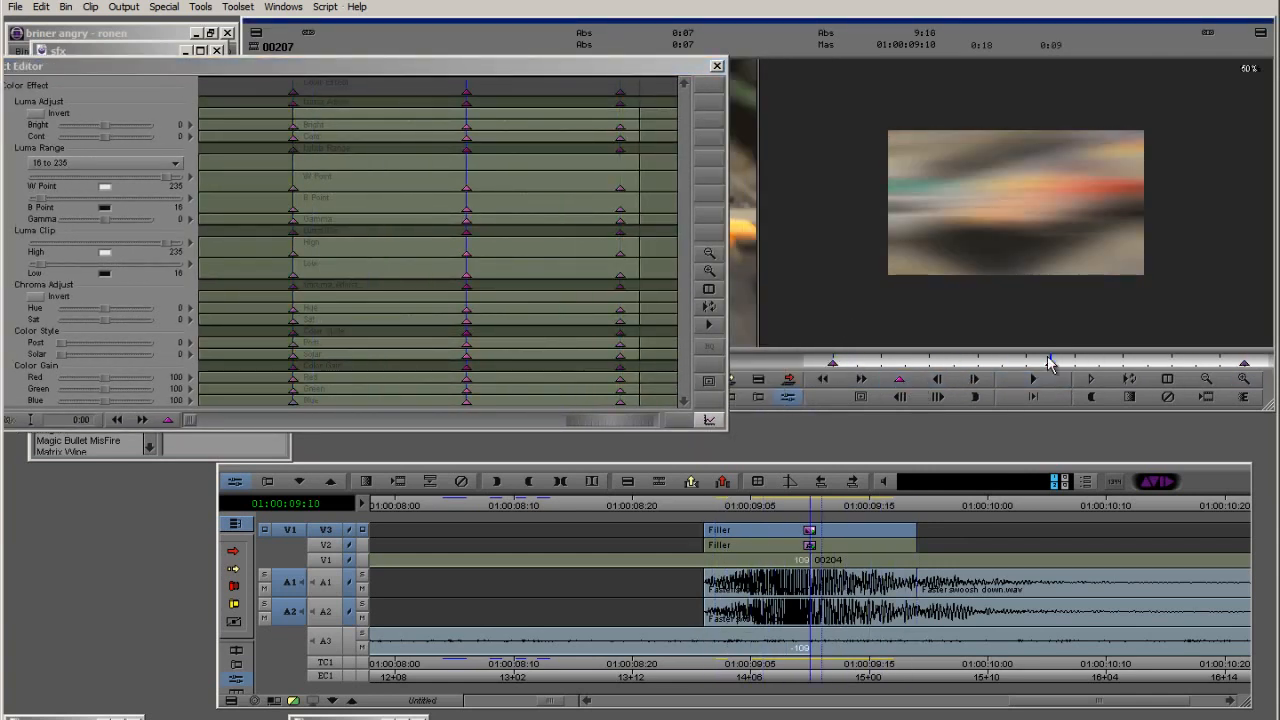
{"action": "left_click_drag", "start_coordinate": [655, 68], "coordinate": [693, 44]}
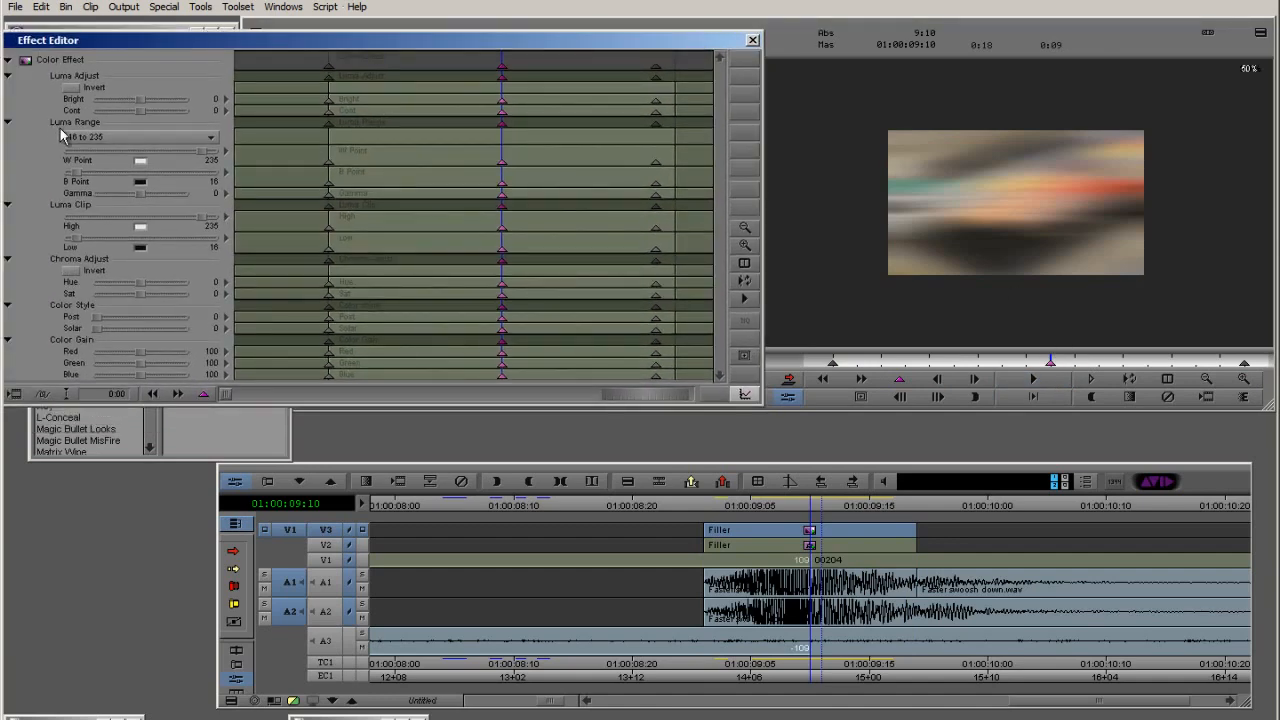
{"action": "left_click_drag", "start_coordinate": [199, 153], "coordinate": [121, 162]}
{"action": "left_click", "coordinate": [752, 40]}
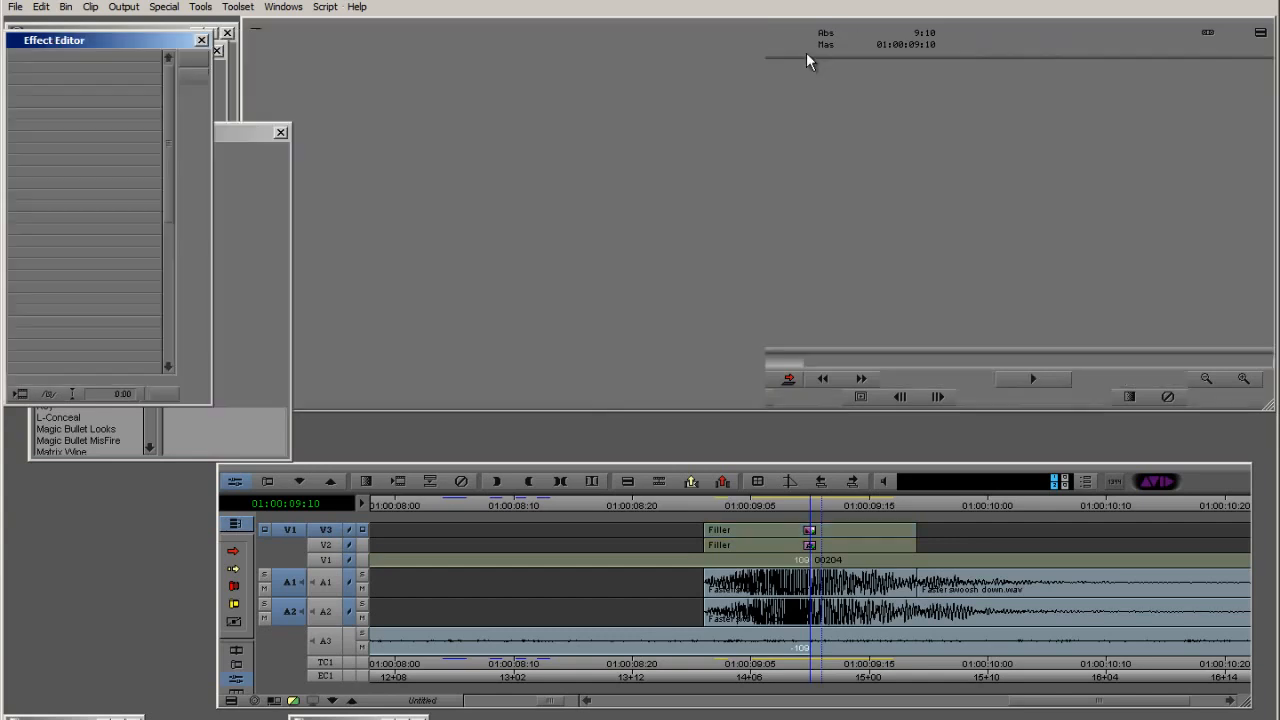
Park at 01:00:08:18, ahead of the 00207–00204 transition, for a playback check
{"action": "left_click_drag", "start_coordinate": [775, 541], "coordinate": [601, 528]}
{"action": "key", "text": "Up"}
{"action": "key", "text": "Up"}
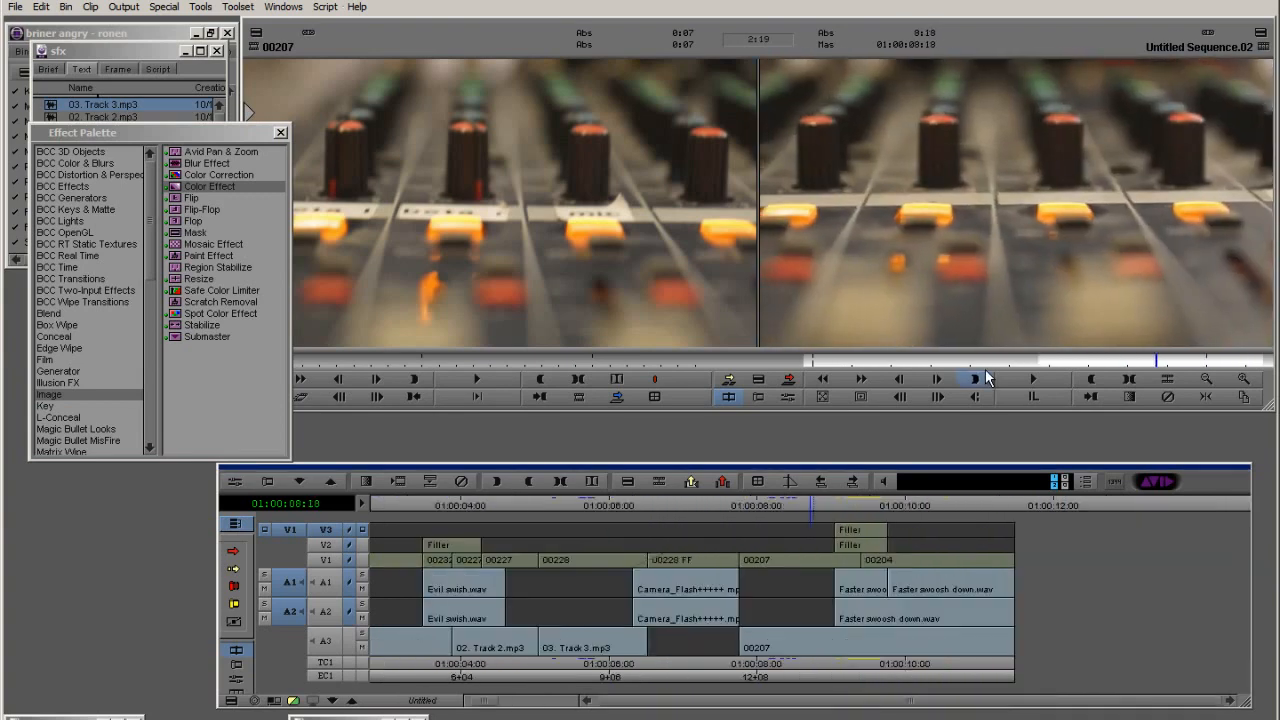